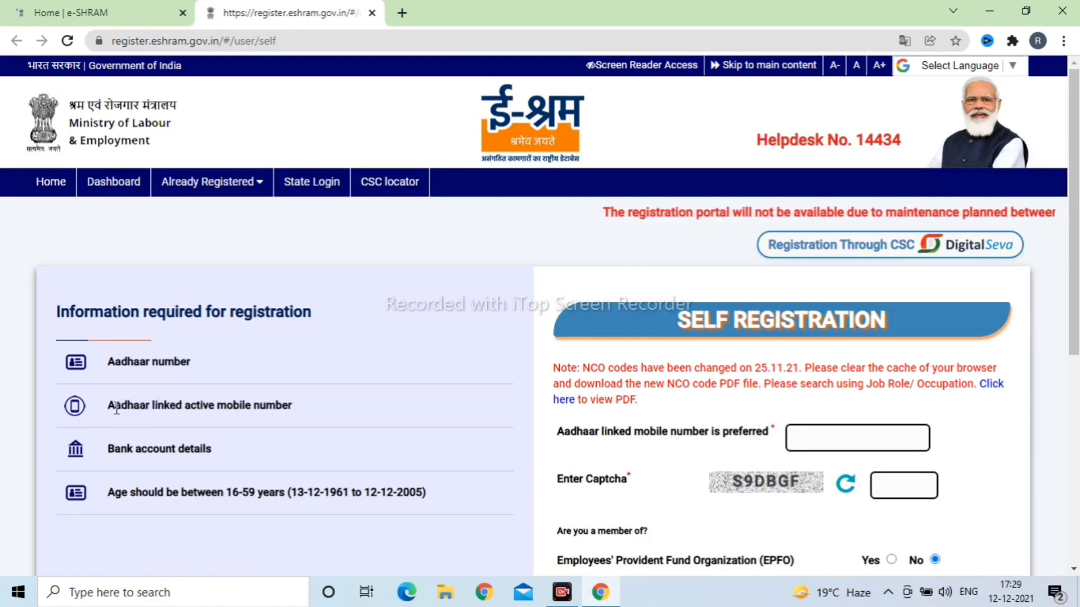
Step: Highlight the eligibility requirements: an active mobile number, bank account details and age 16-59
drag(113, 408, 348, 416)
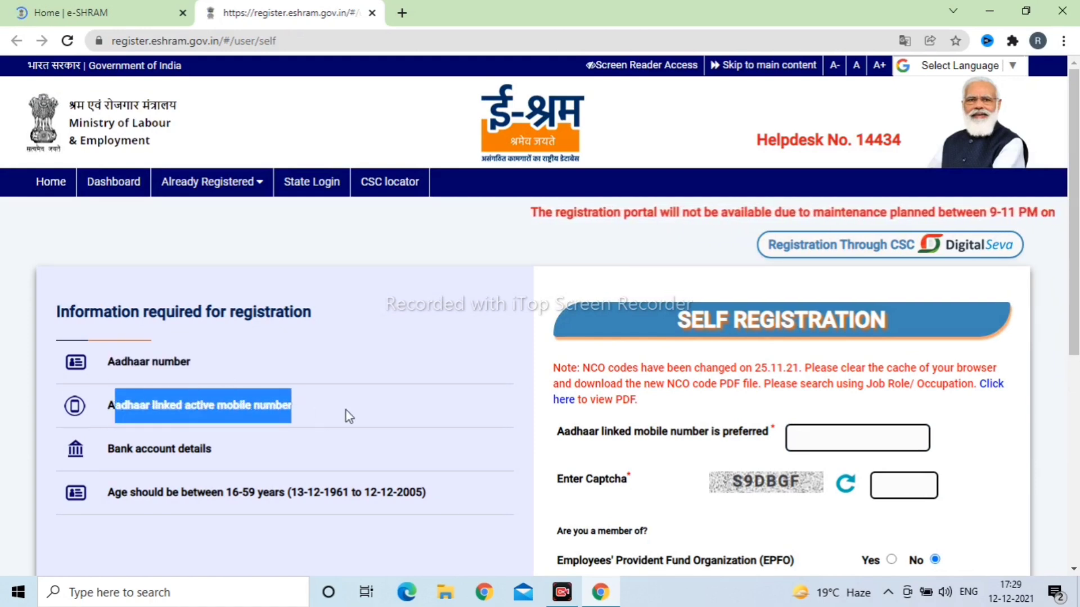
click(107, 449)
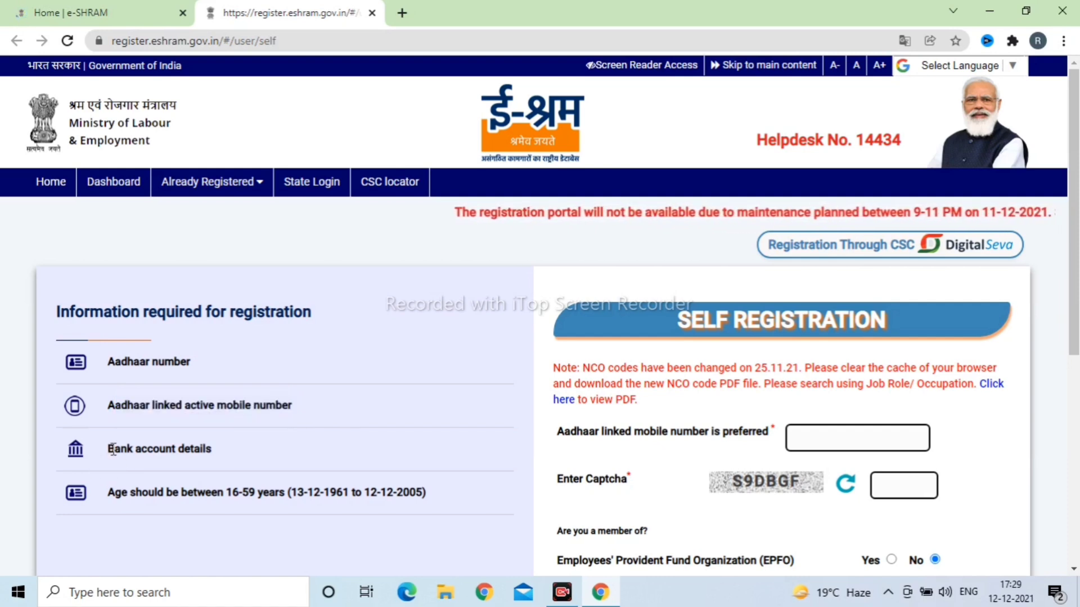
drag(108, 450, 272, 447)
click(270, 448)
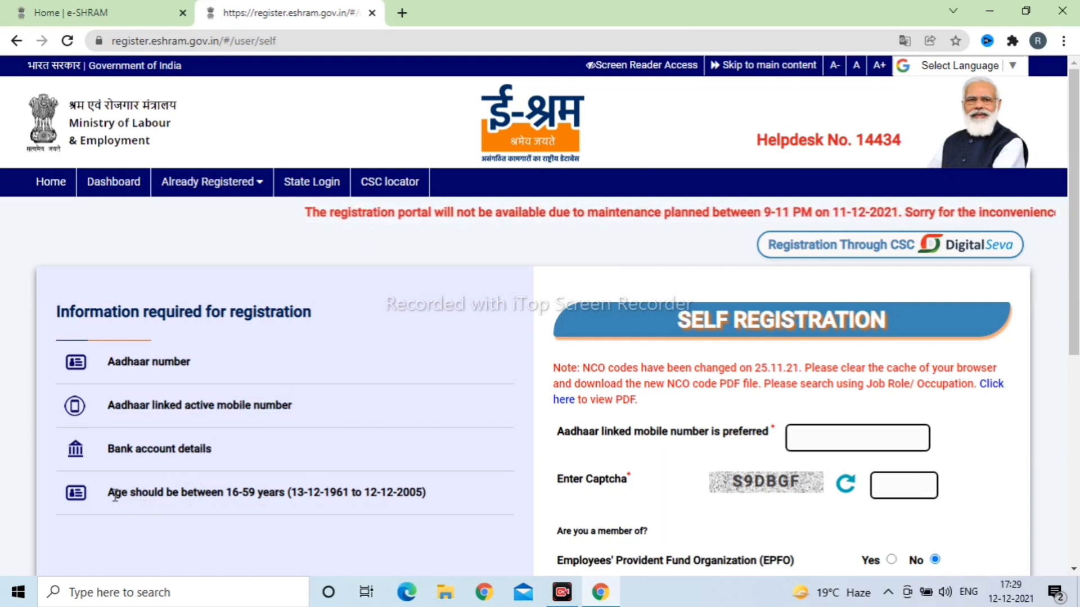
drag(110, 494, 465, 504)
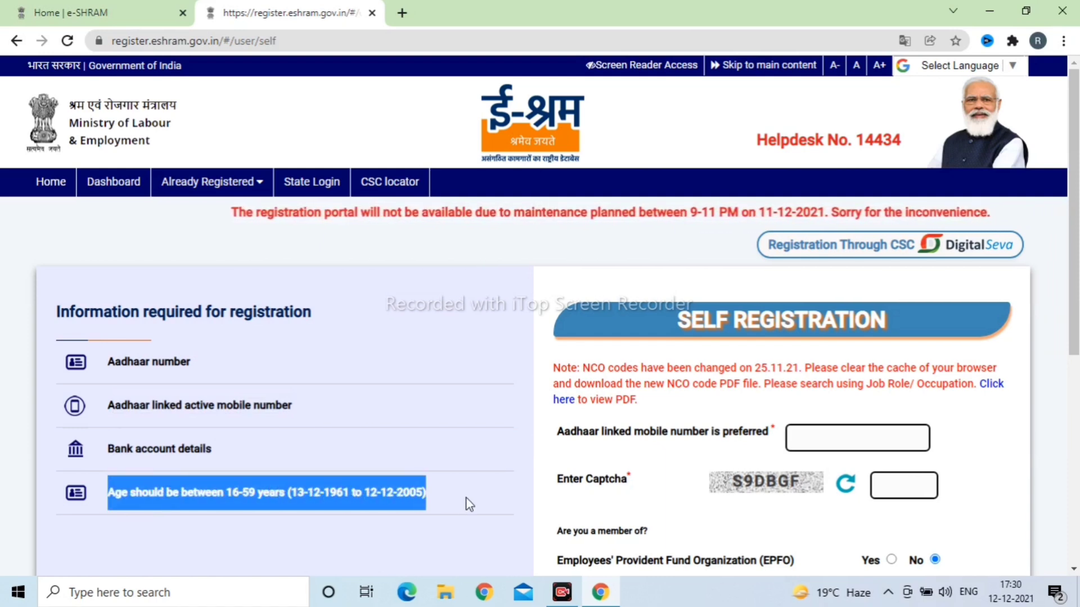
click(466, 498)
drag(1074, 293, 1074, 379)
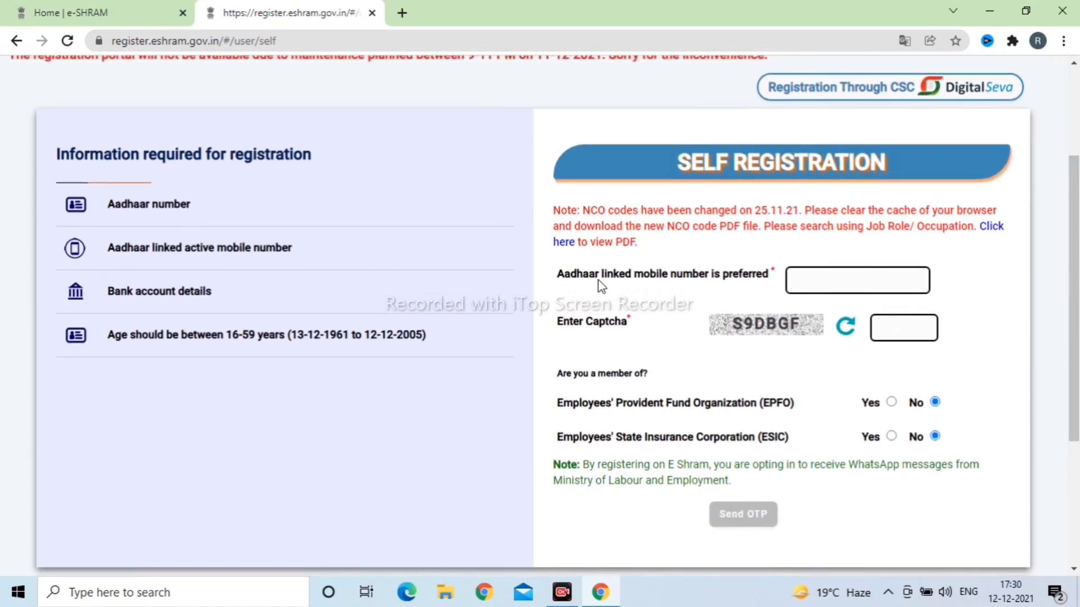
Step: Enter the Aadhaar-linked mobile number and captcha S9DBGF, then request an OTP
click(836, 278)
text(****)
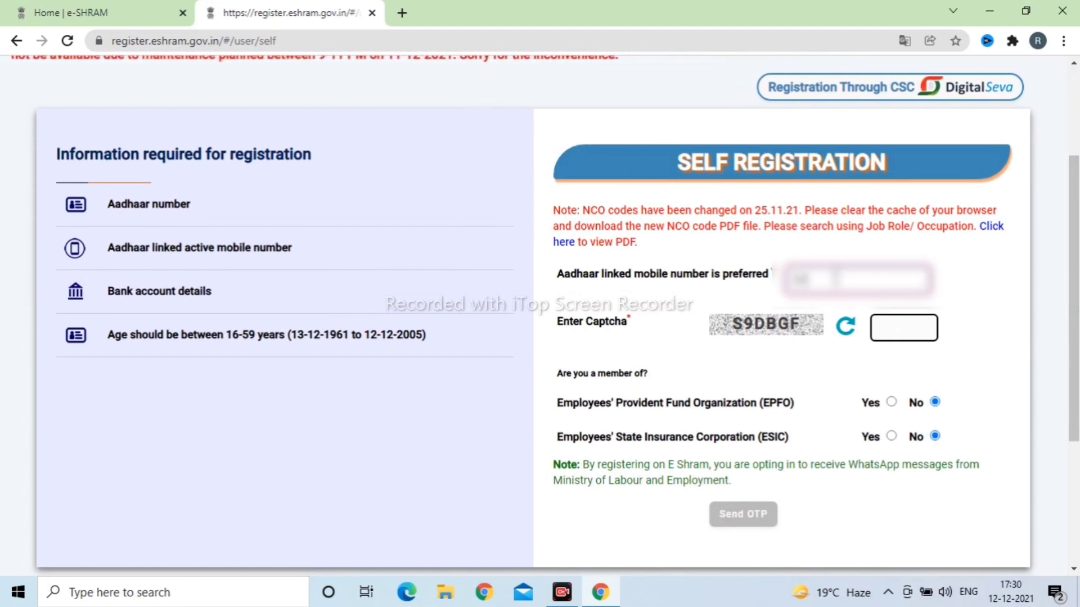
text(******)
key(Tab)
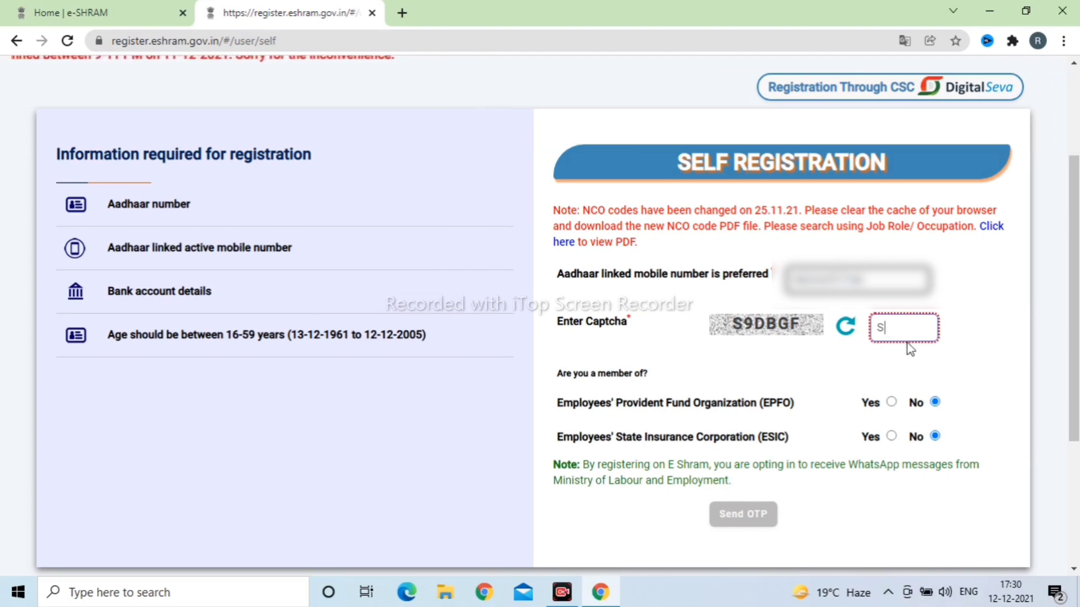
text(S9DBGF)
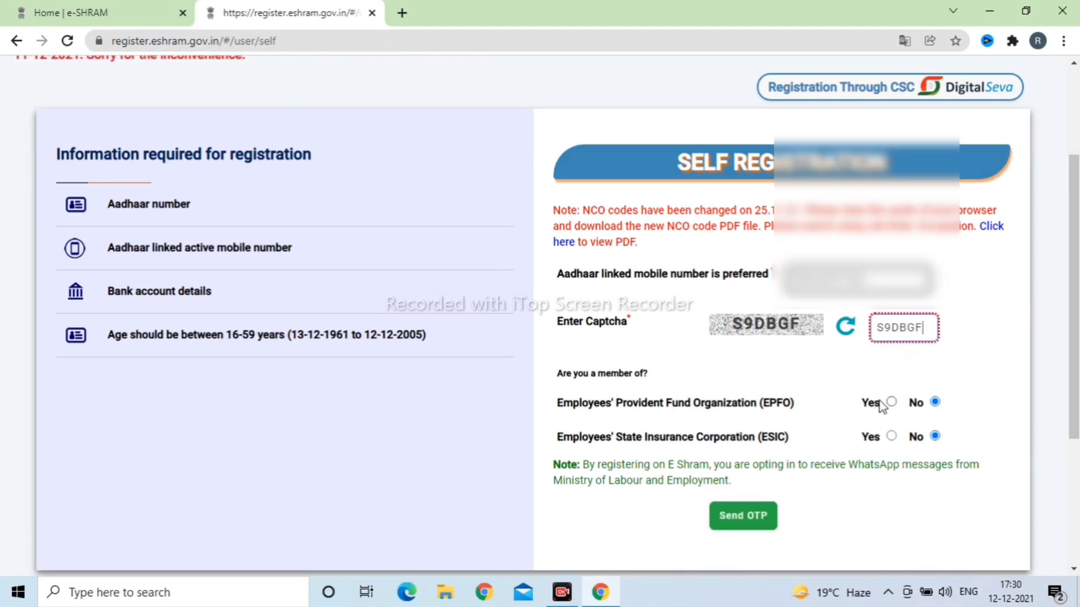
scroll(560, 388, down, 2)
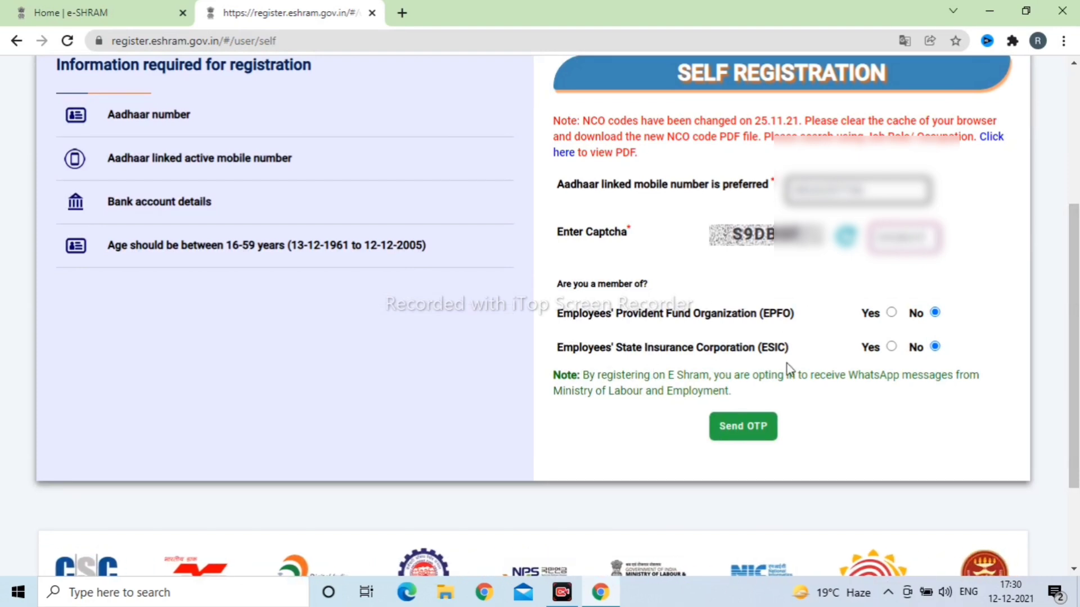
click(737, 434)
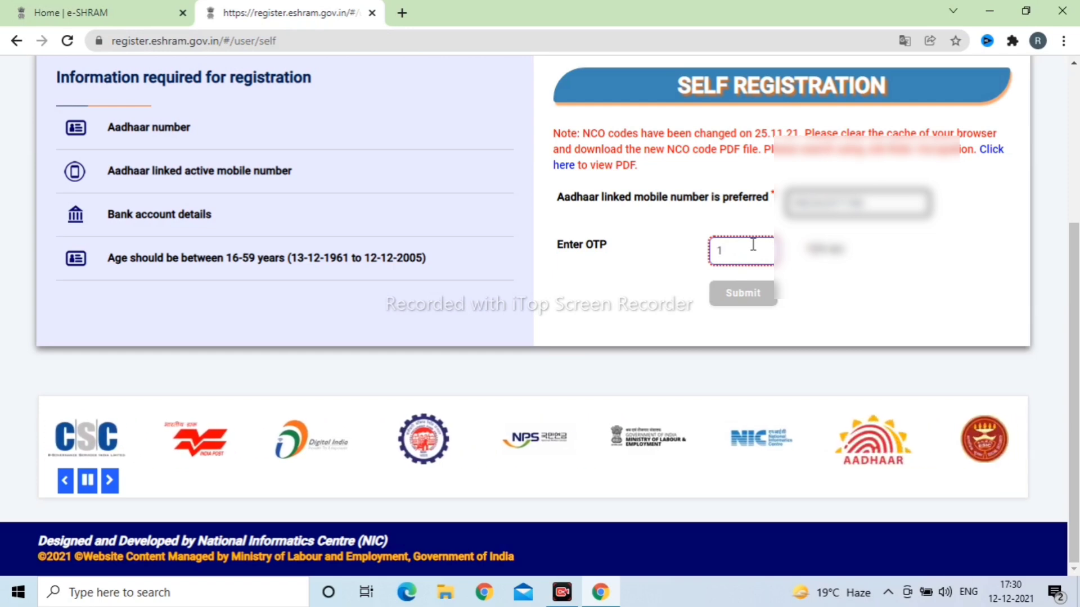
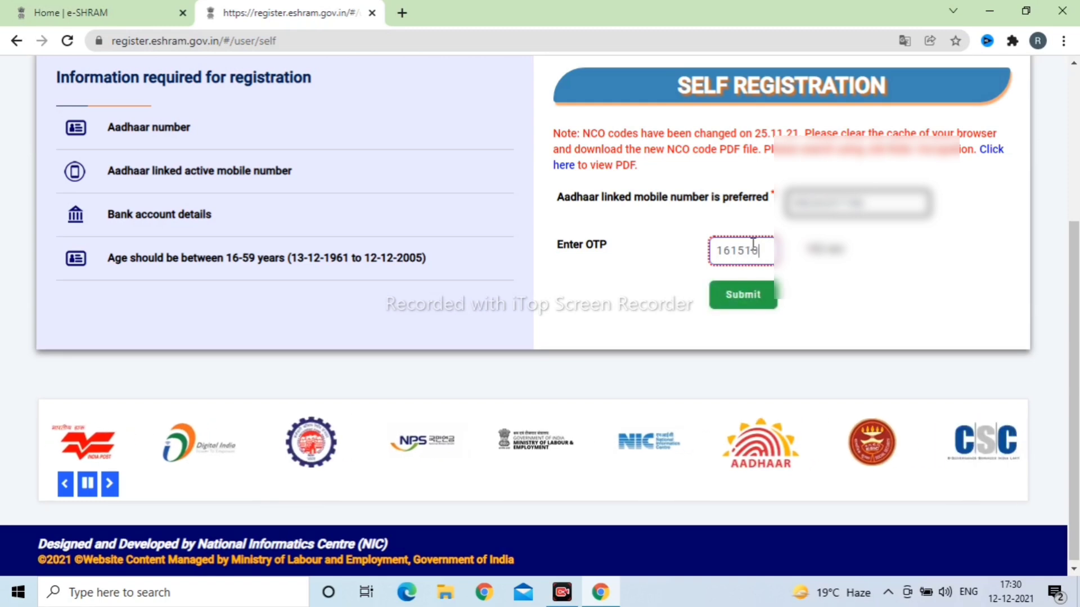
Step: Enter the received OTP and submit it to verify the mobile number
click(743, 296)
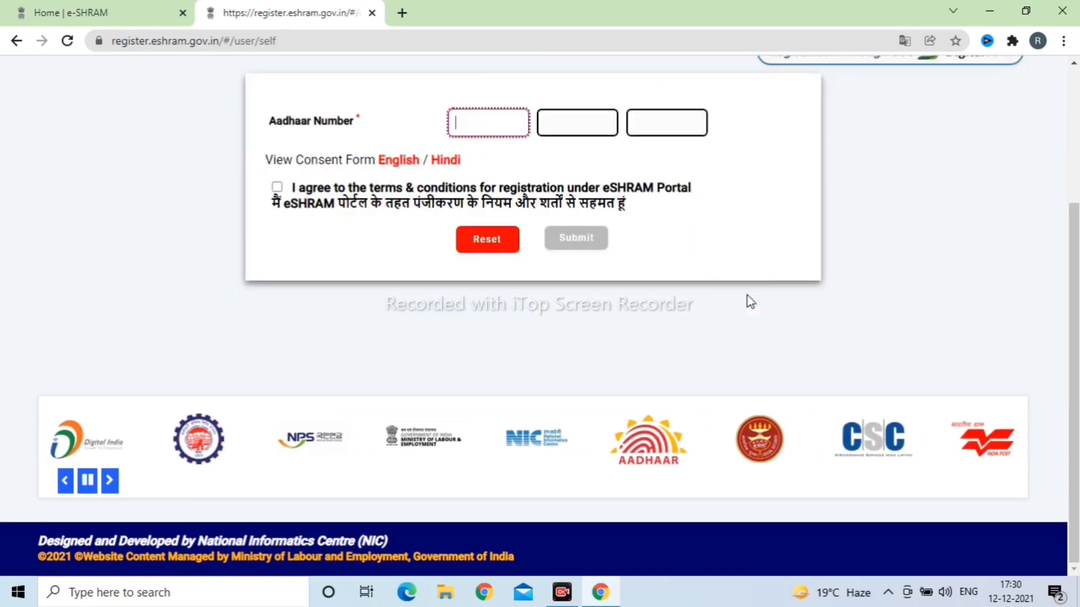
Step: Enter the Aadhaar number, accept the terms and conditions, and submit for an Aadhaar OTP
scroll(703, 260, up, 2)
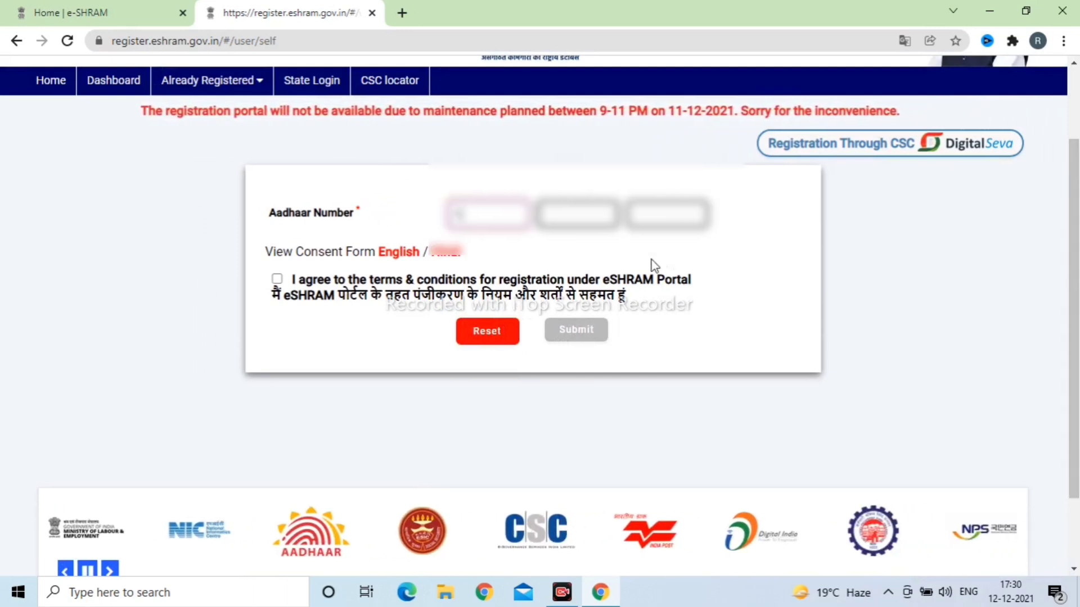
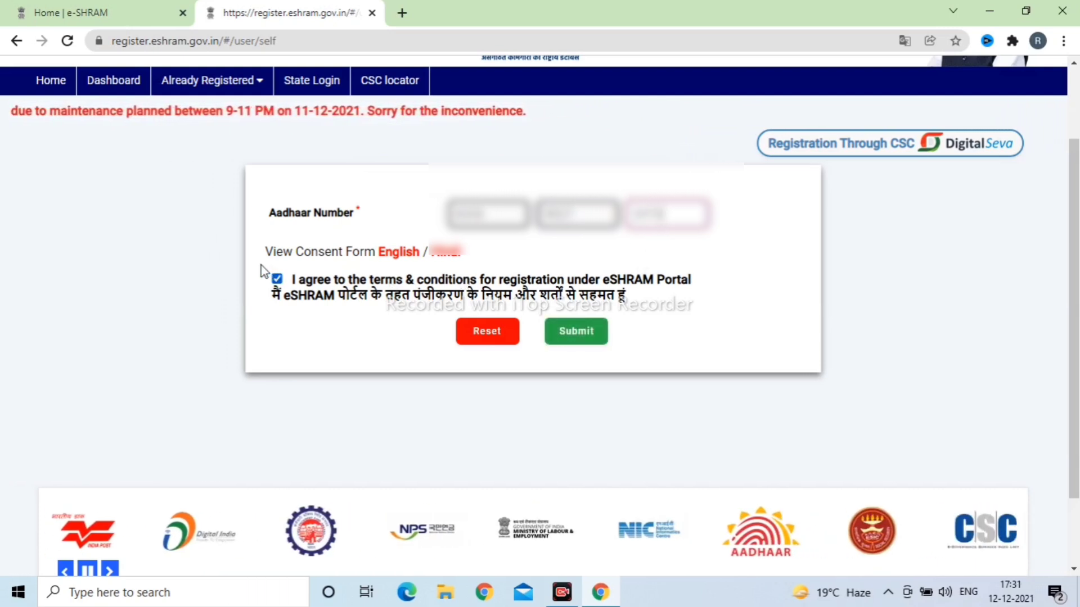
click(277, 279)
click(277, 279)
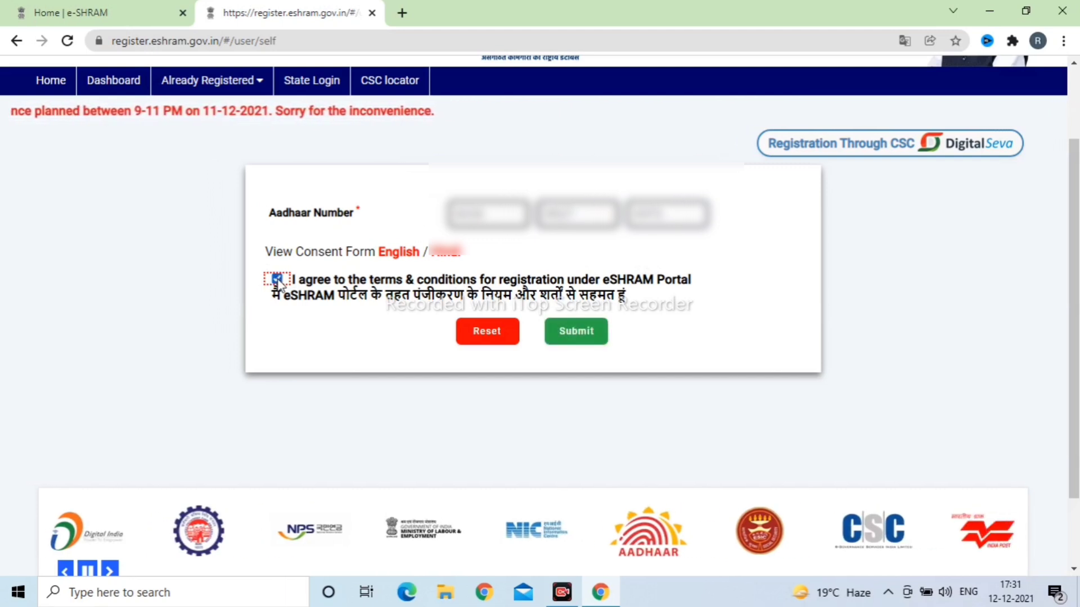
click(577, 336)
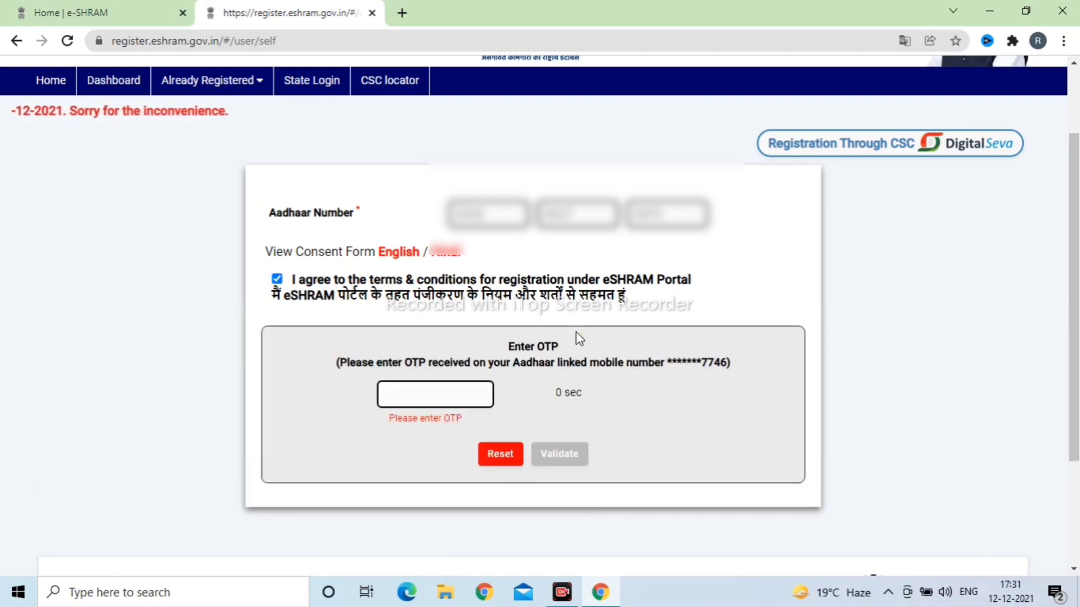
Step: Enter the Aadhaar OTP and validate it to load the Aadhaar-based registration form
click(454, 392)
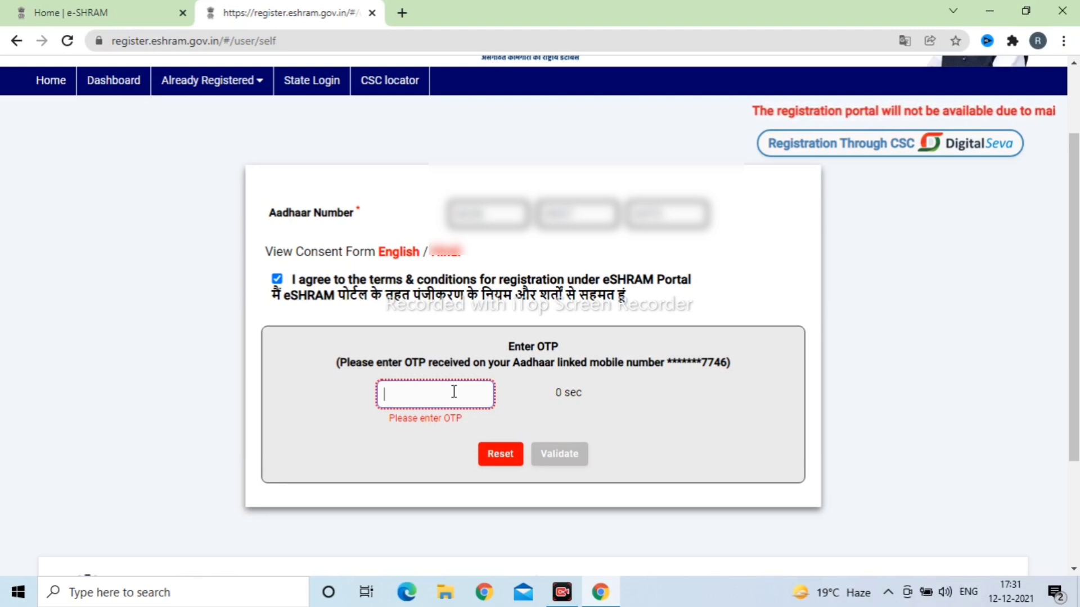
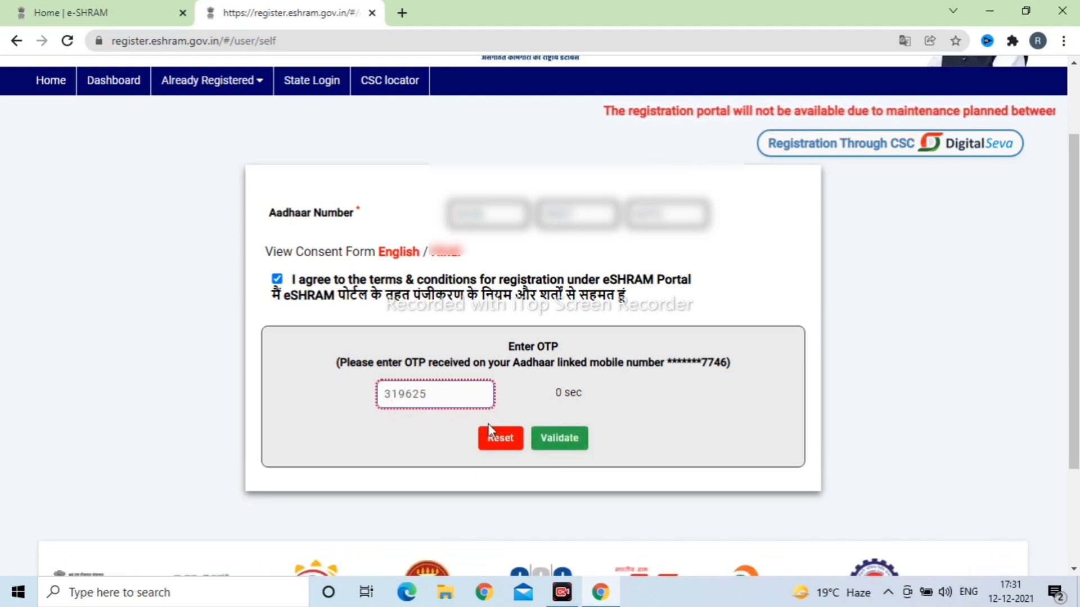
click(559, 439)
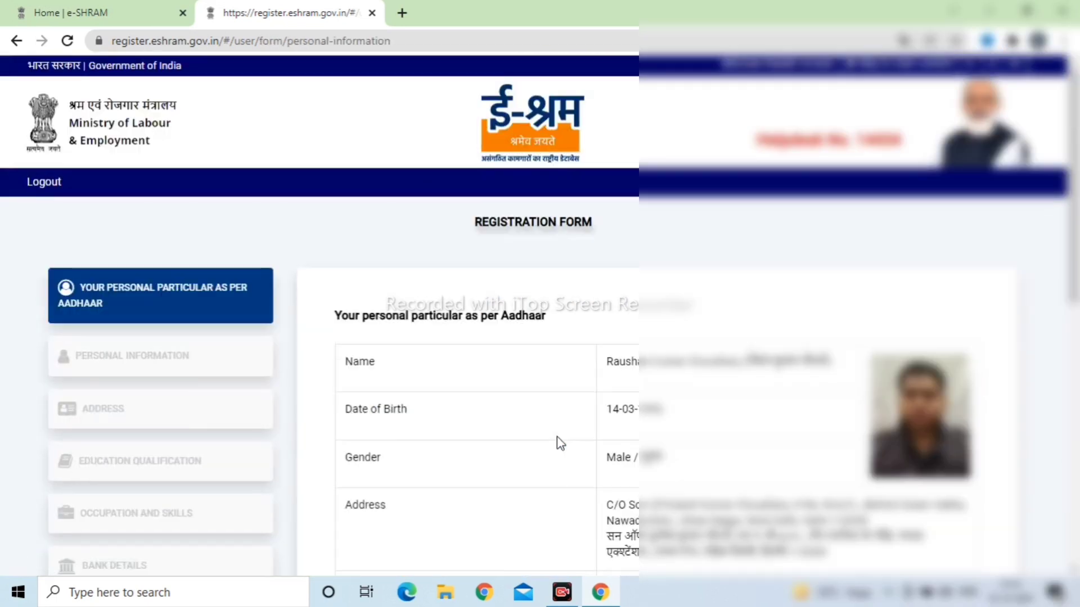
Step: Confirm the Aadhaar details shown are correct and continue to Personal Information
scroll(540, 315, down, 3)
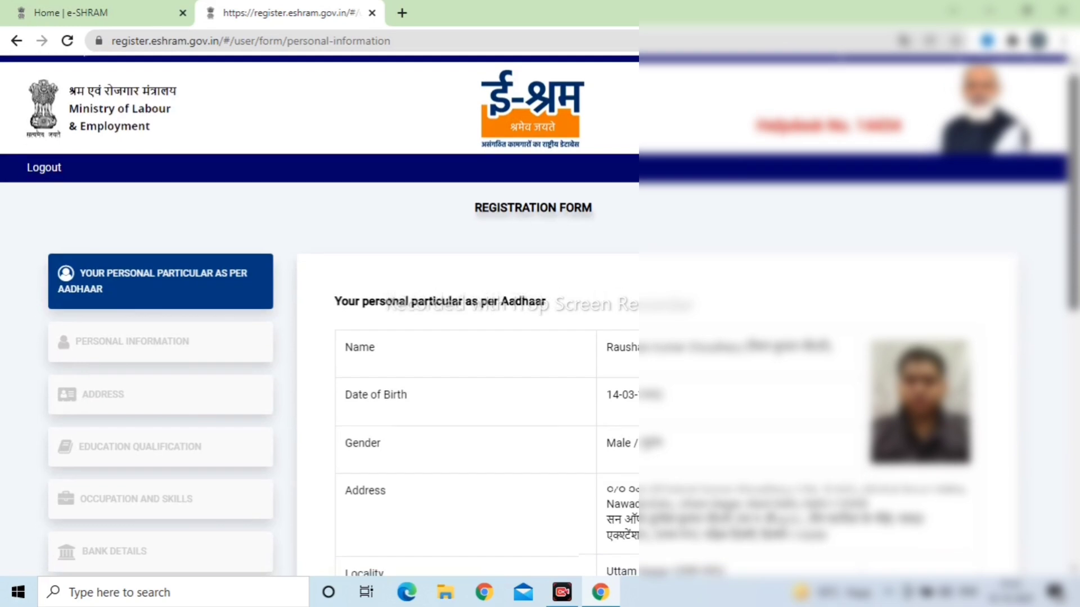
scroll(540, 315, down, 4)
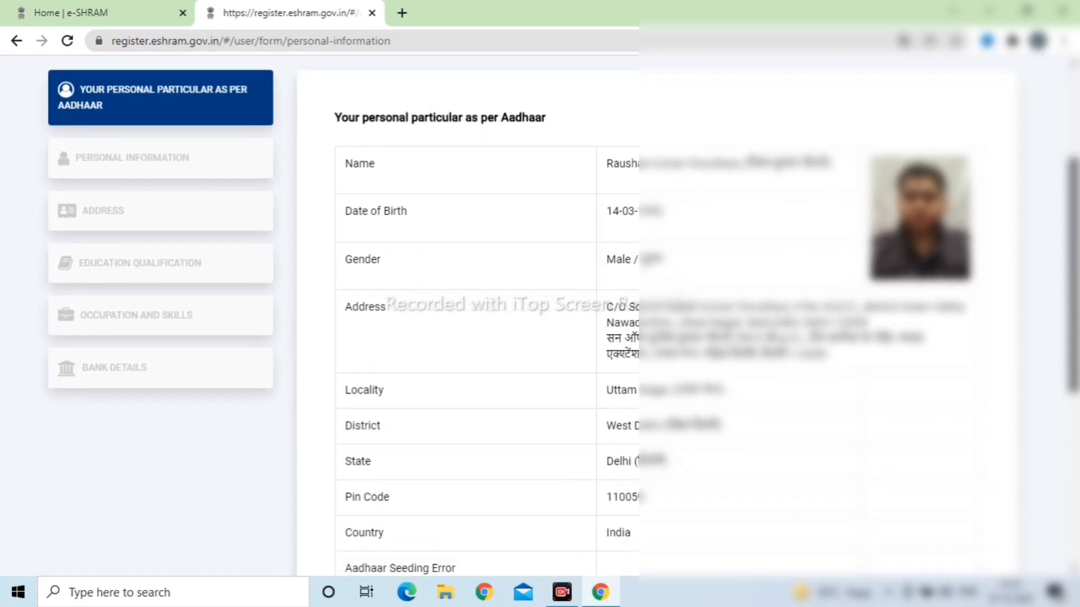
scroll(540, 315, down, 3)
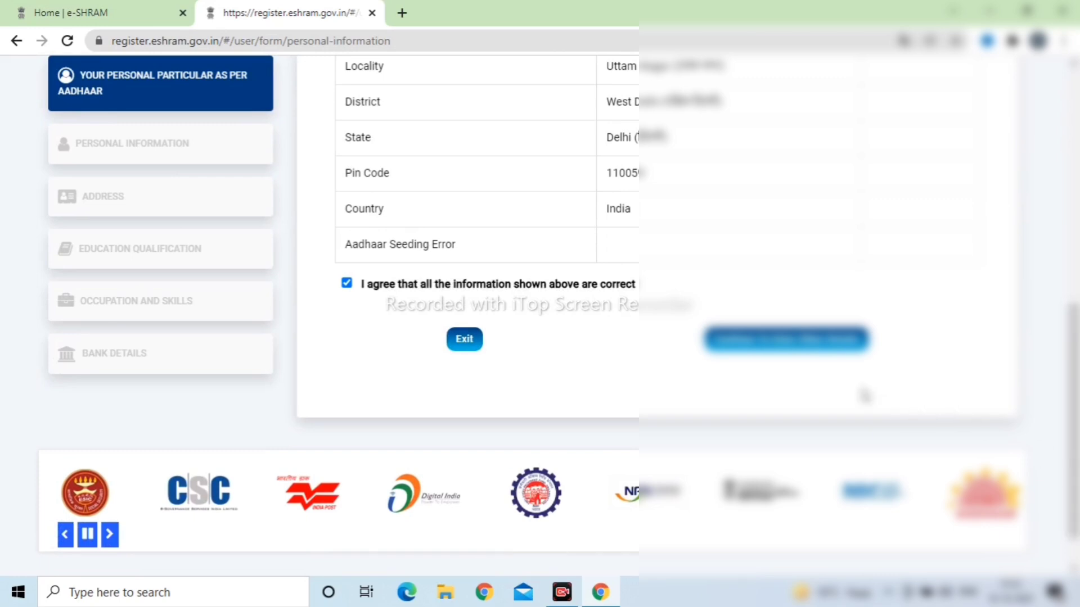
click(347, 284)
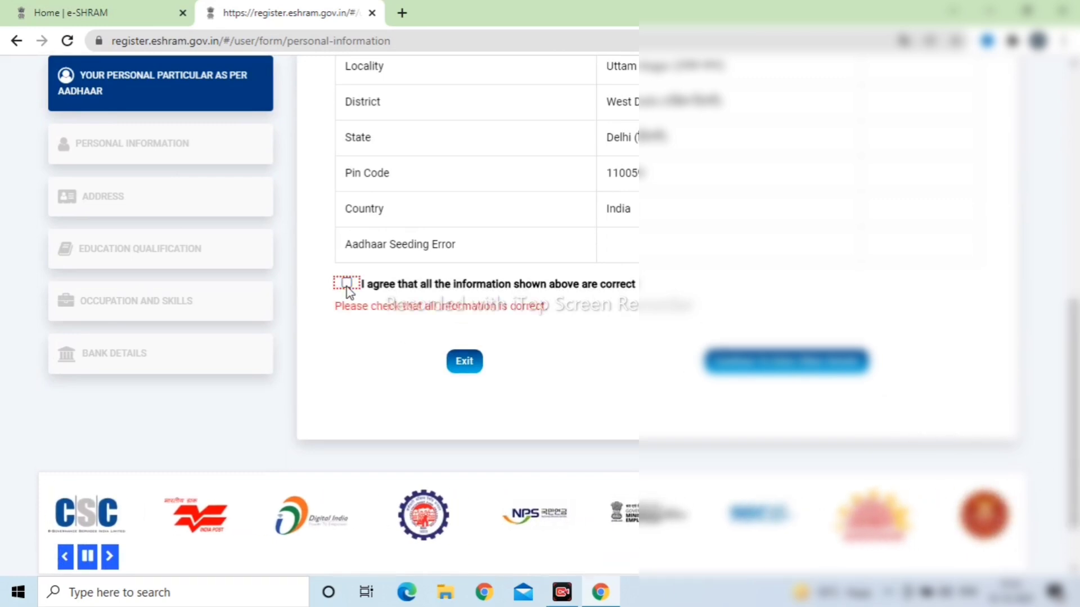
click(347, 283)
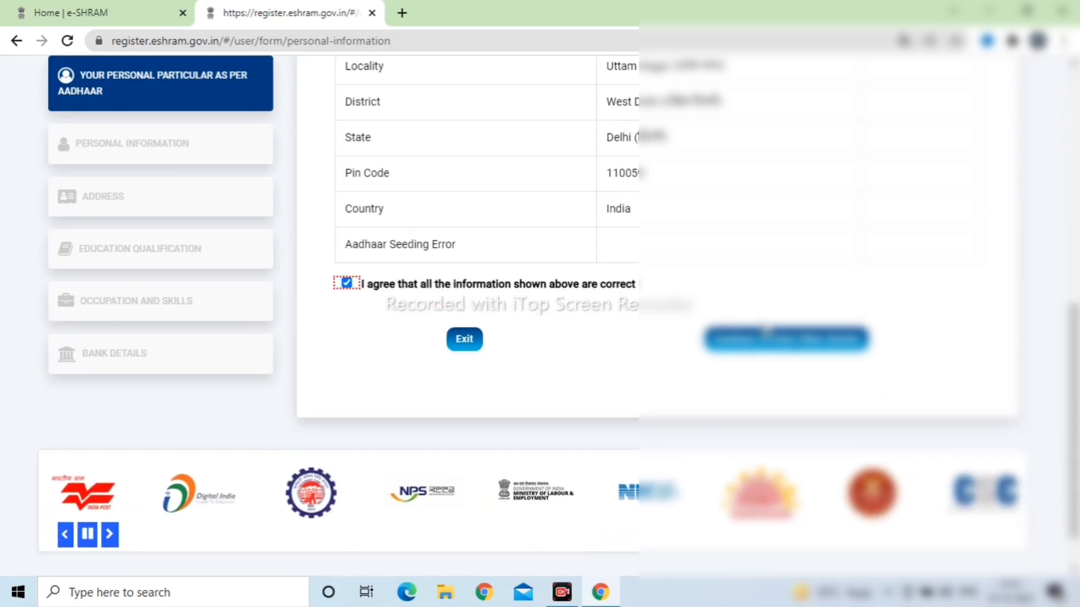
click(776, 345)
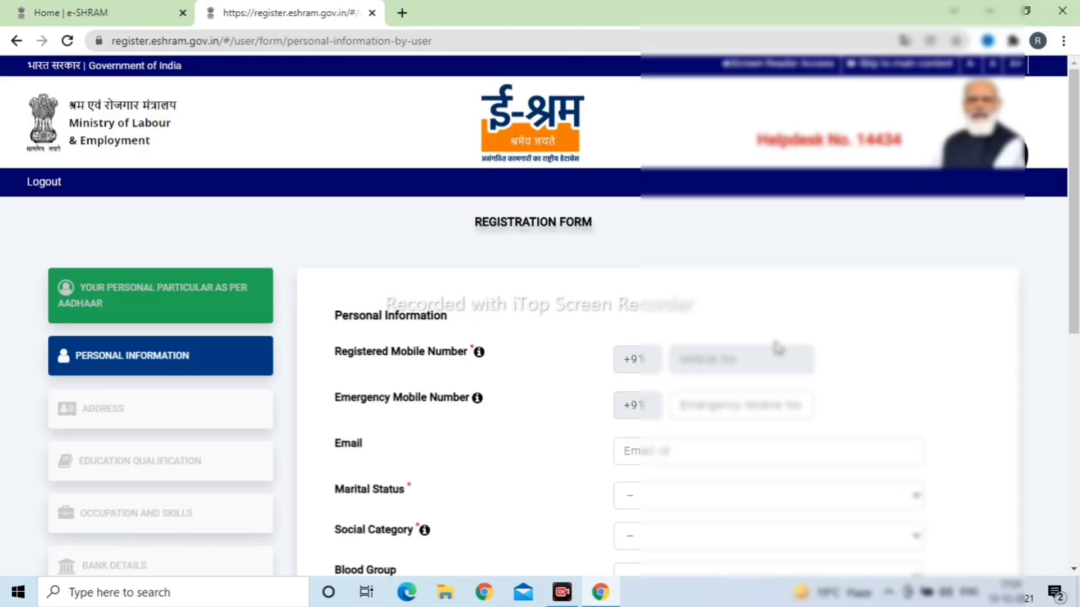
Step: Set marital status to Married and enter the father's name
scroll(540, 315, down, 3)
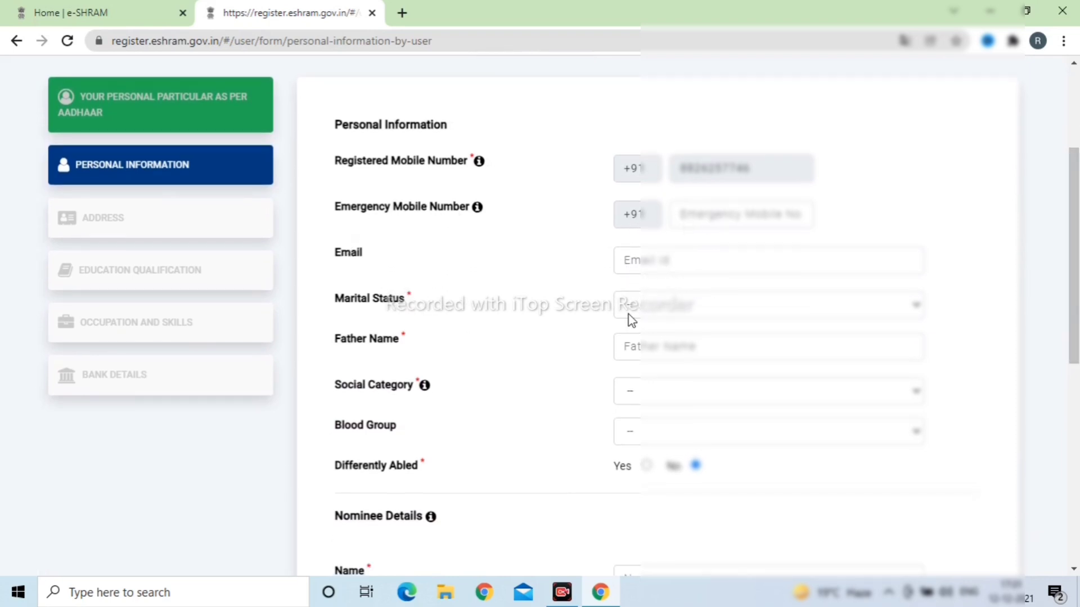
click(663, 312)
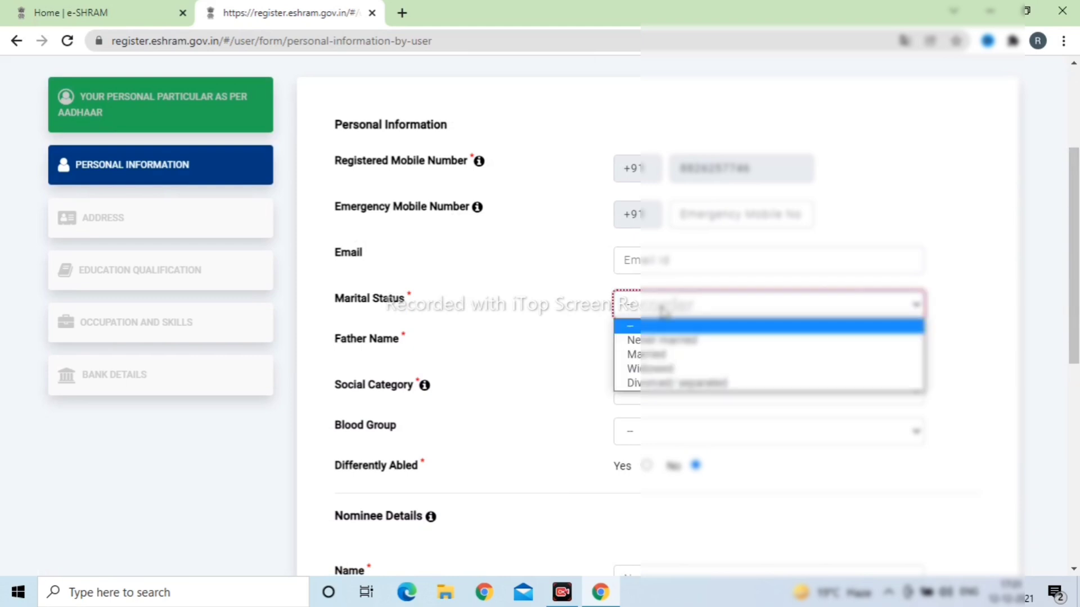
click(675, 353)
click(679, 345)
text(kUL)
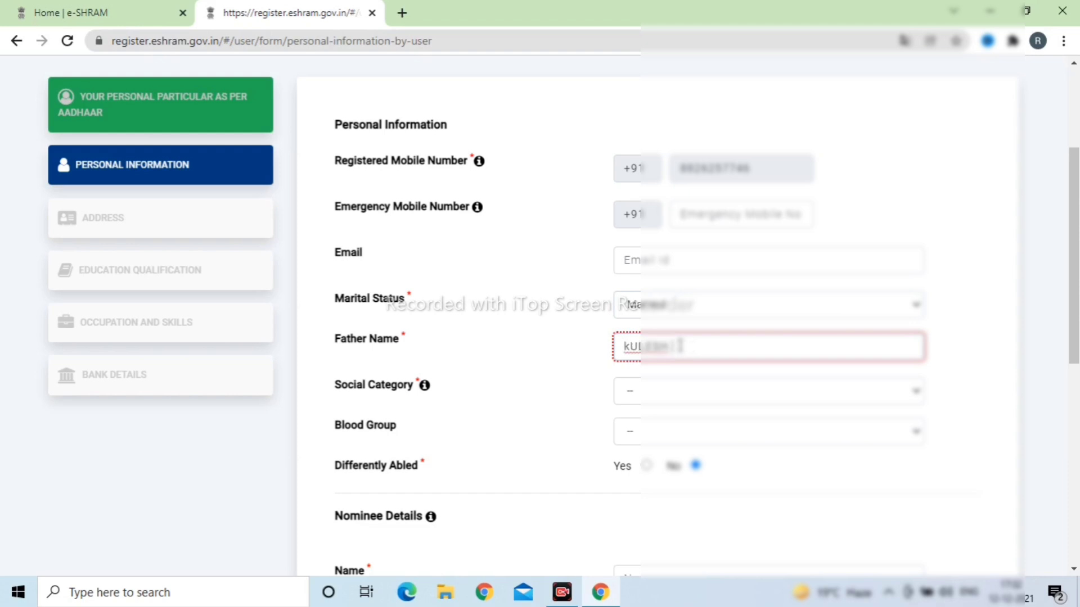
key(BackSpace)
key(BackSpace)
key(BackSpace)
key(BackSpace)
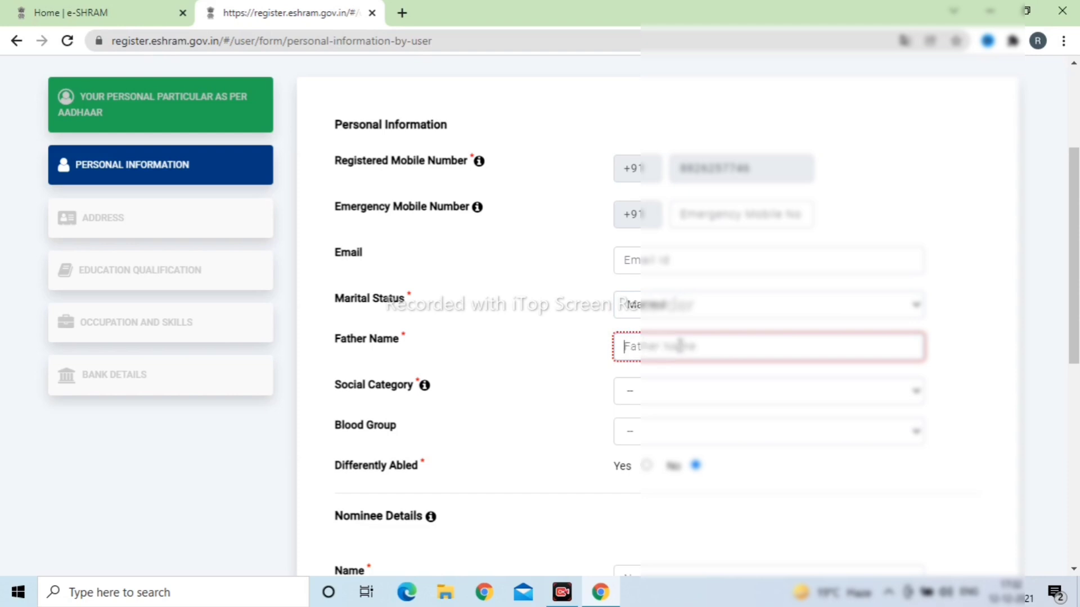
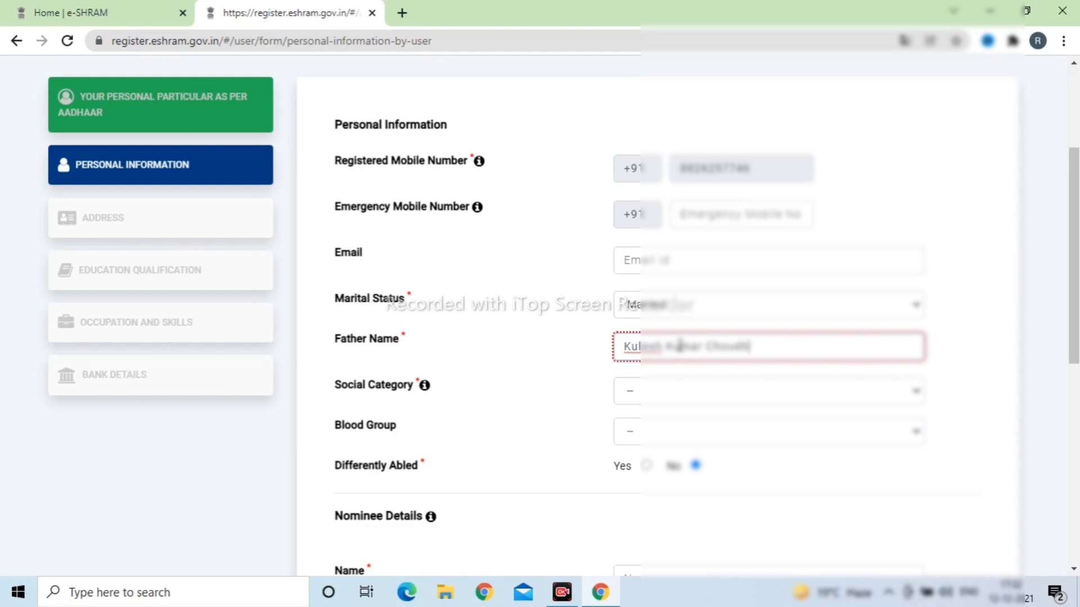
Step: Choose General as the social category and O+ as the blood group
click(717, 395)
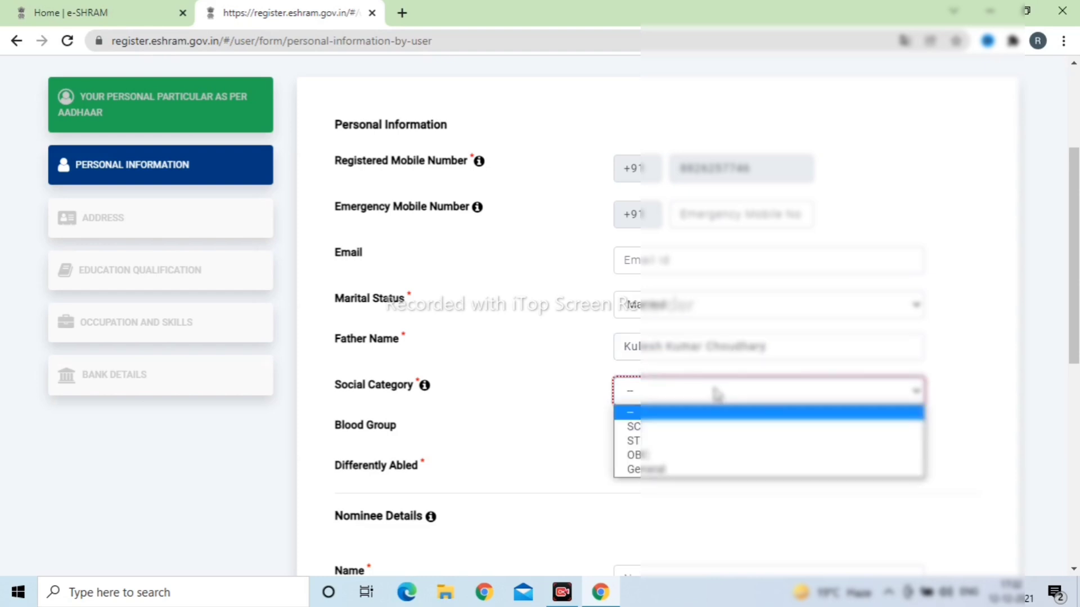
click(689, 467)
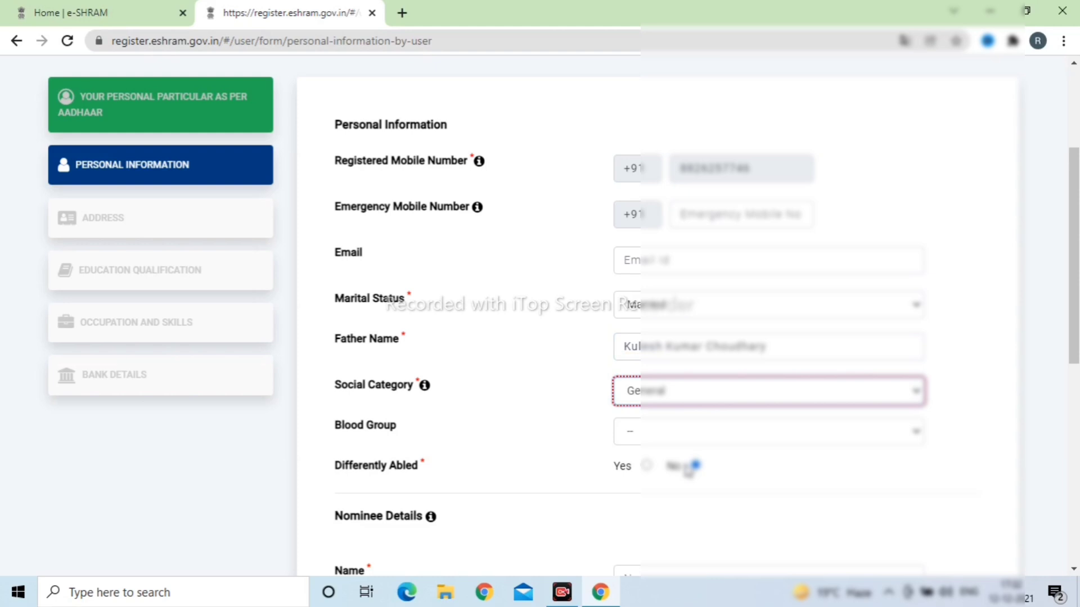
click(728, 435)
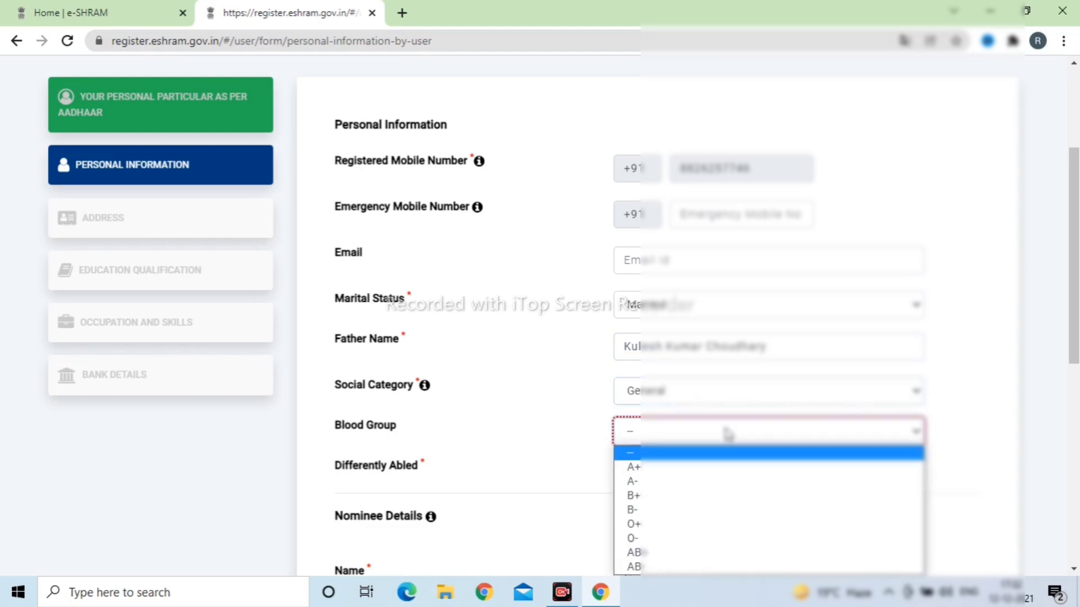
click(659, 528)
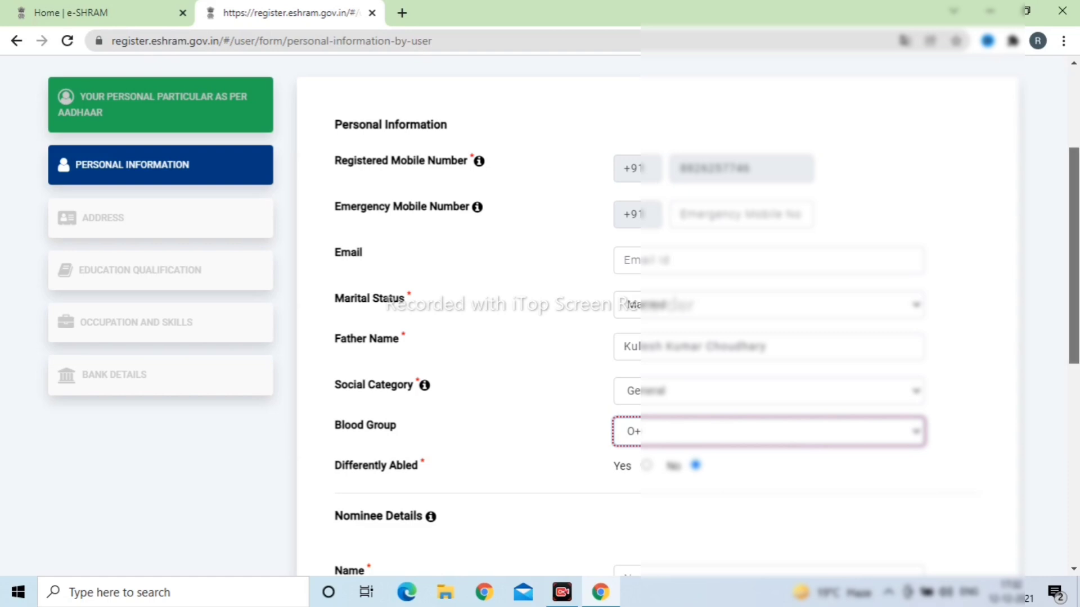
Step: Enter the nominee's full name and date of birth
scroll(1073, 349, down, 1)
scroll(1073, 349, down, 1)
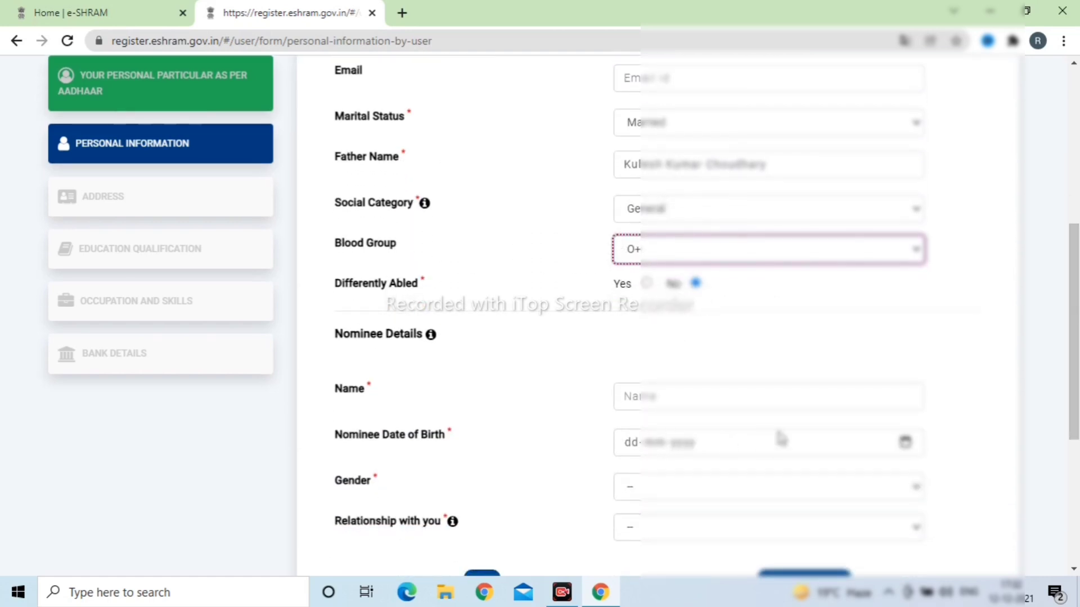
scroll(1073, 337, down, 1)
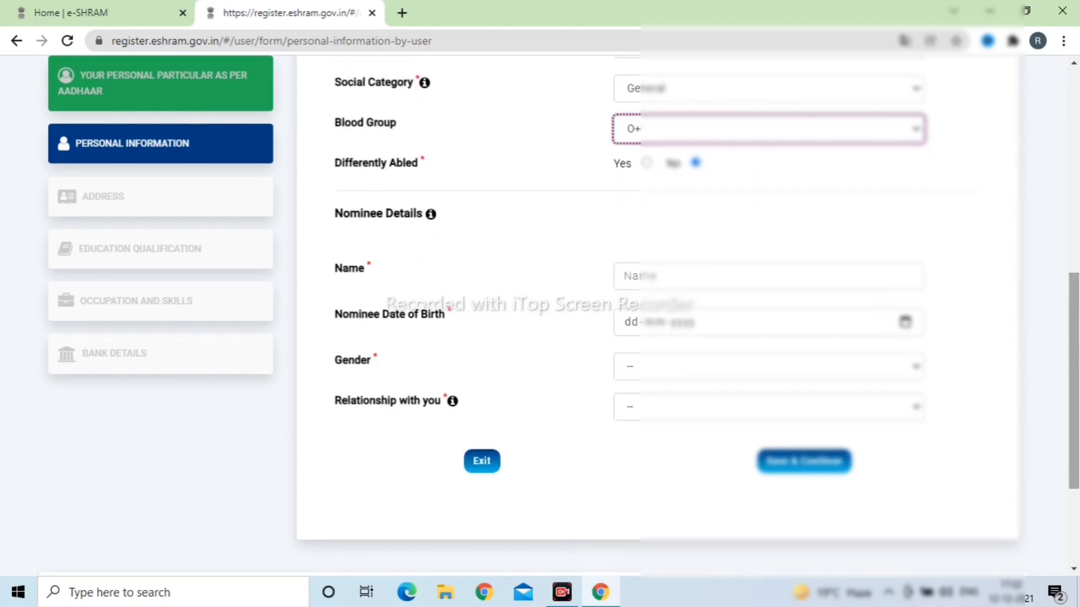
click(758, 283)
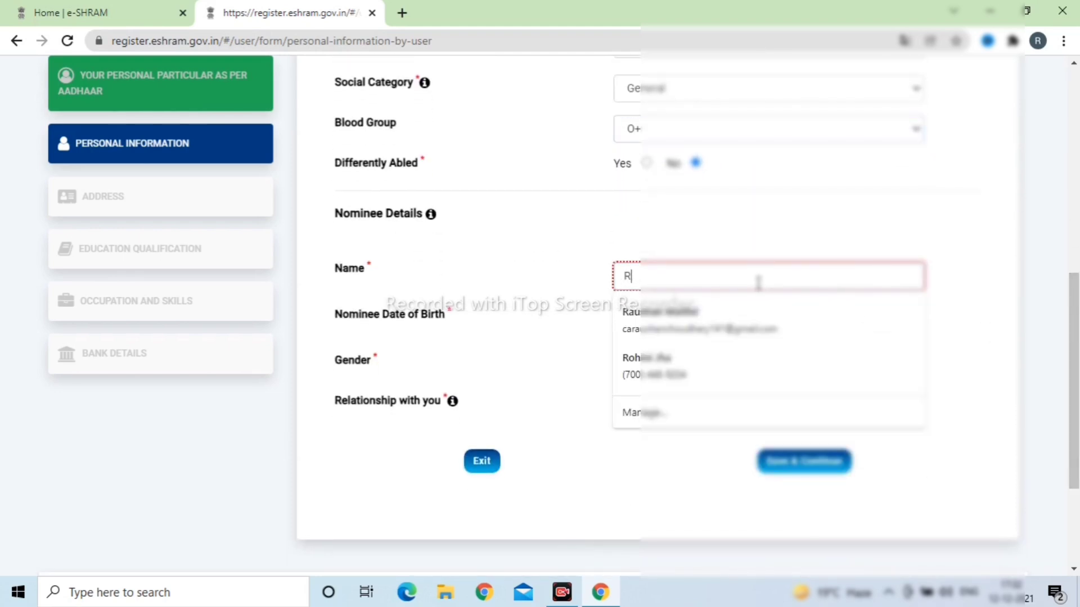
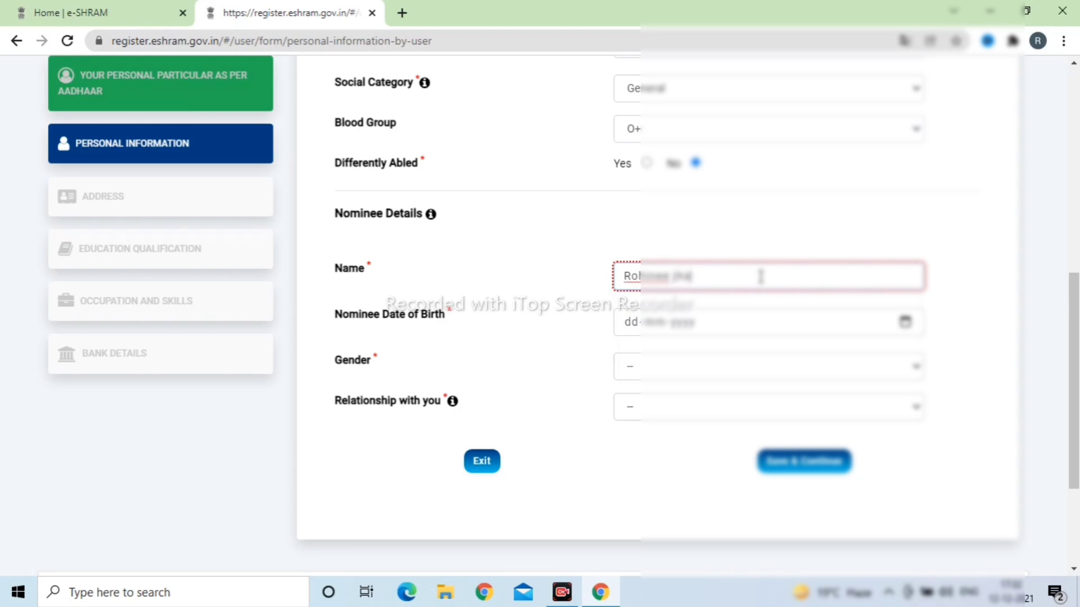
click(812, 326)
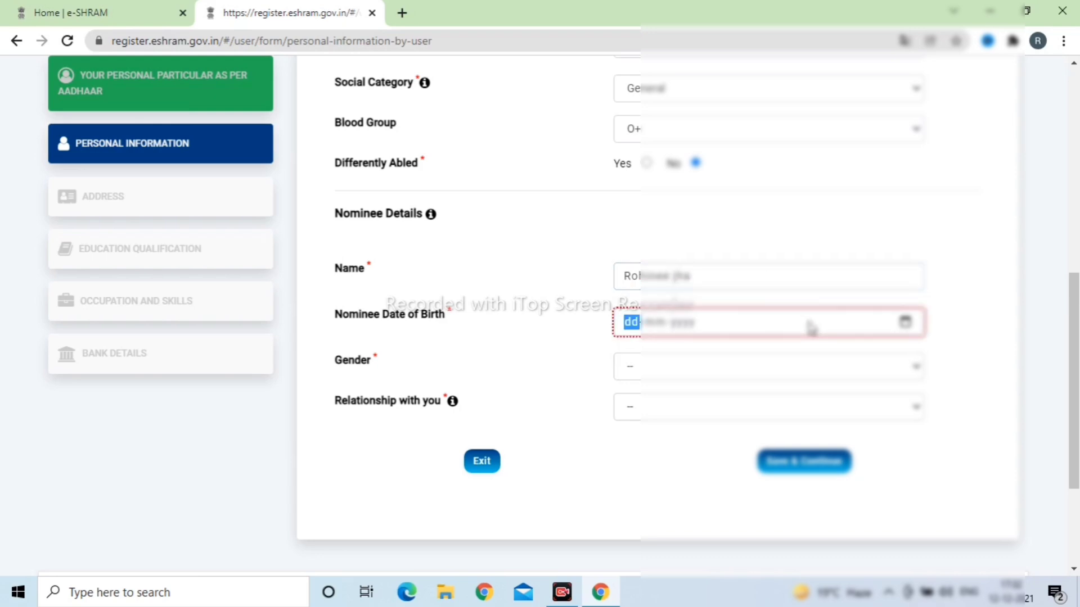
text(14)
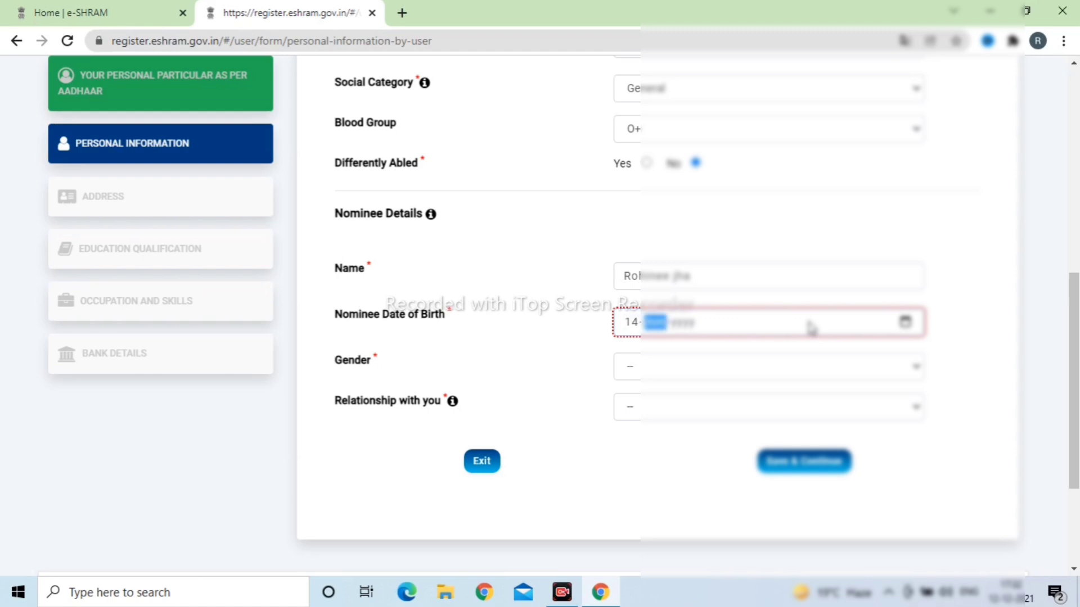
text(3)
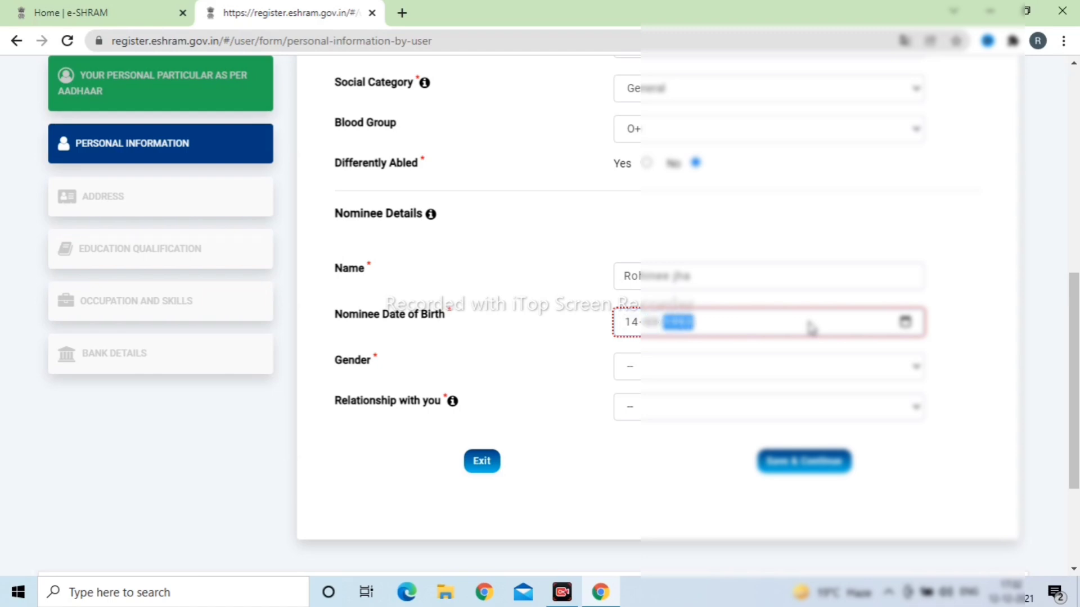
Step: Set the nominee's gender to Female and relationship to Wife, then save and continue
click(782, 375)
click(758, 403)
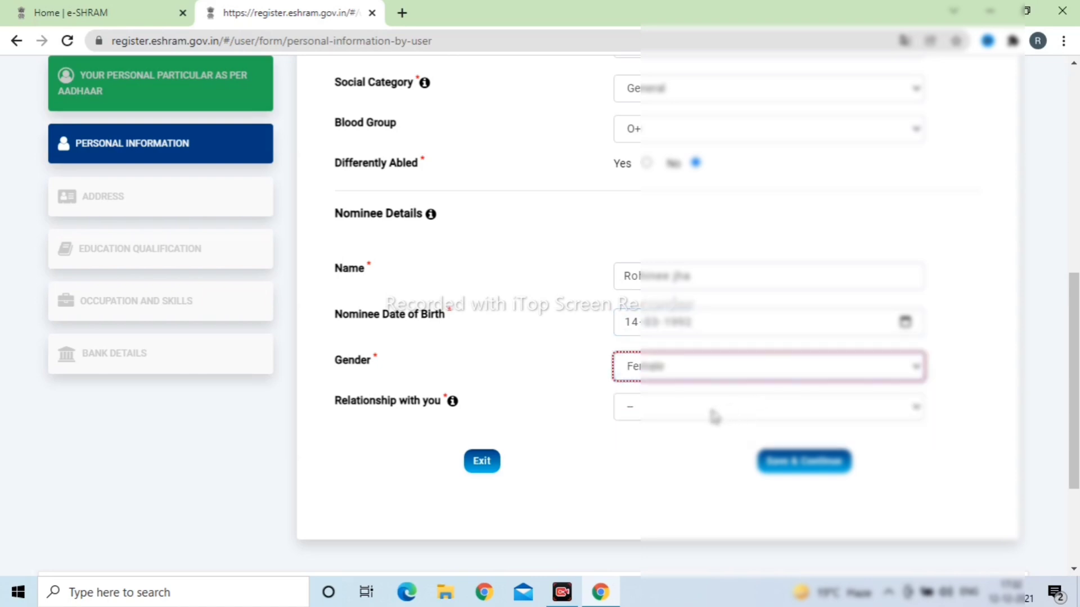
click(708, 406)
click(696, 445)
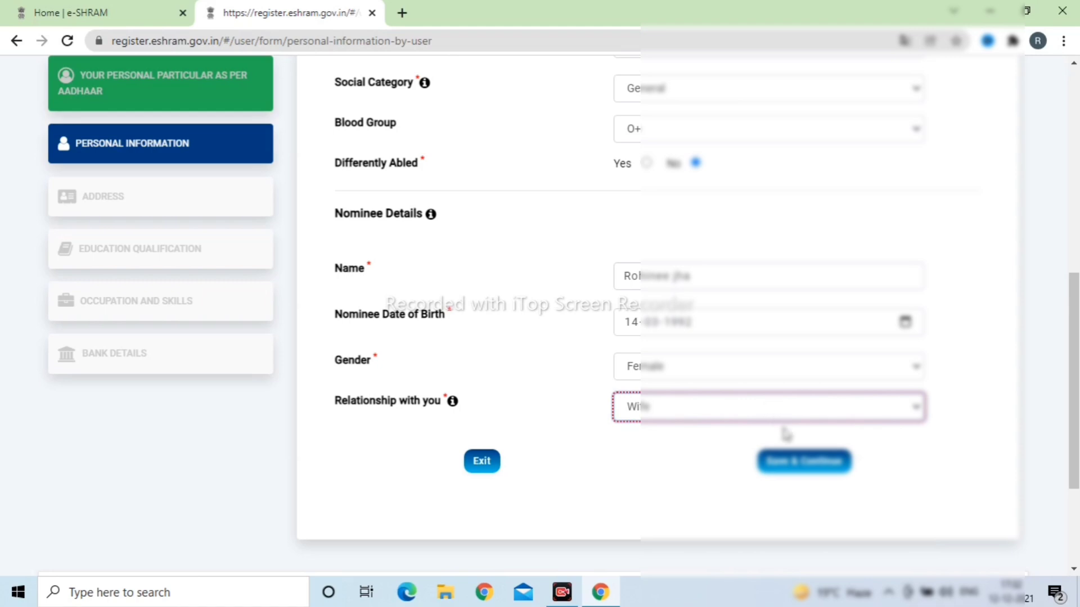
click(810, 474)
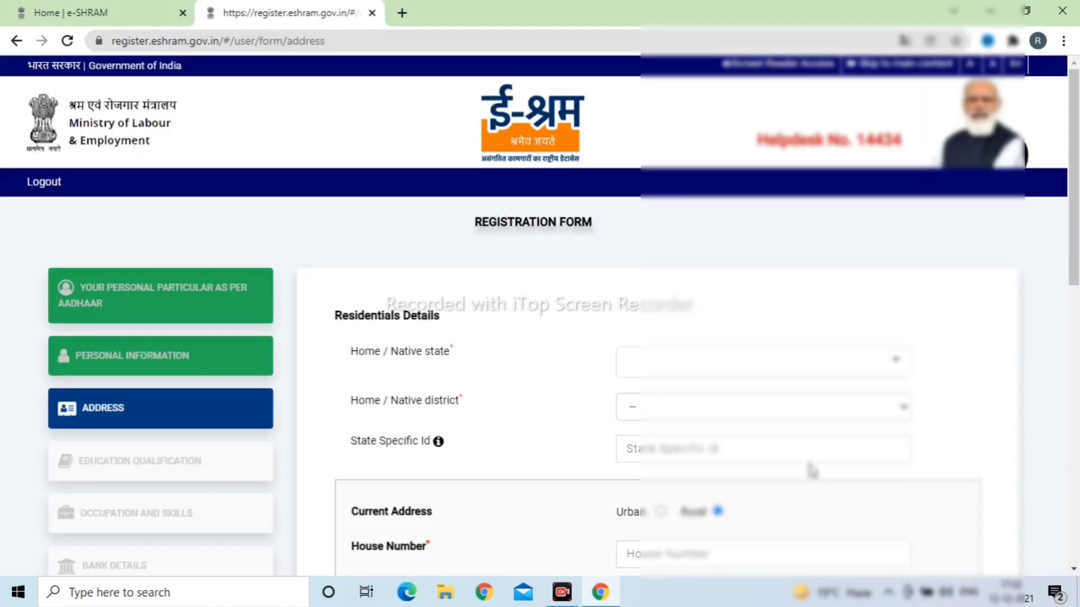
Step: Select BIHAR as the home/native state and DARBHANGA as the home/native district
scroll(810, 471, down, 2)
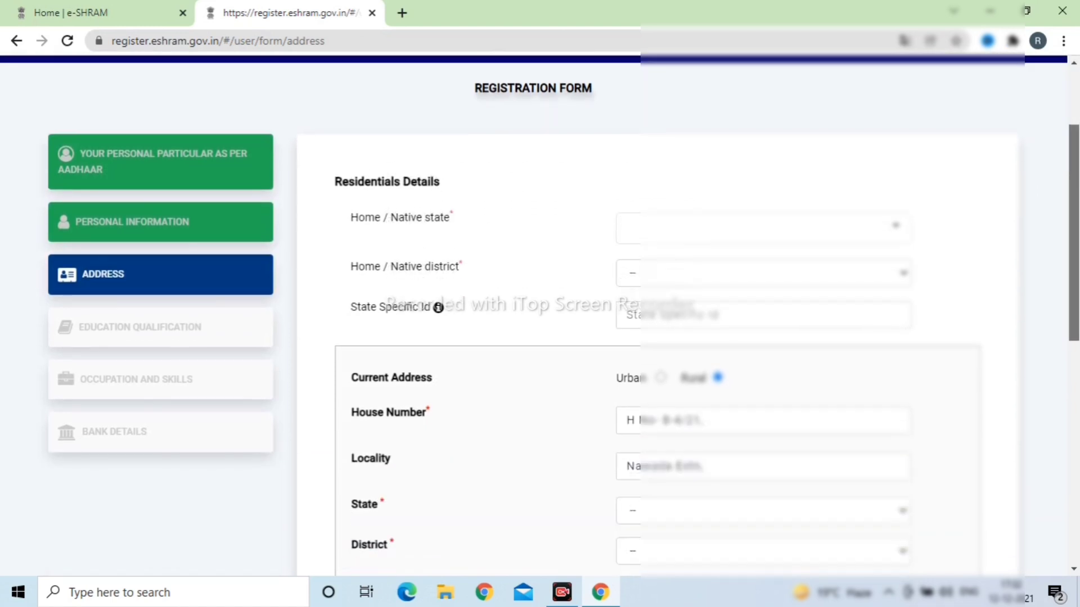
scroll(810, 471, down, 1)
click(839, 167)
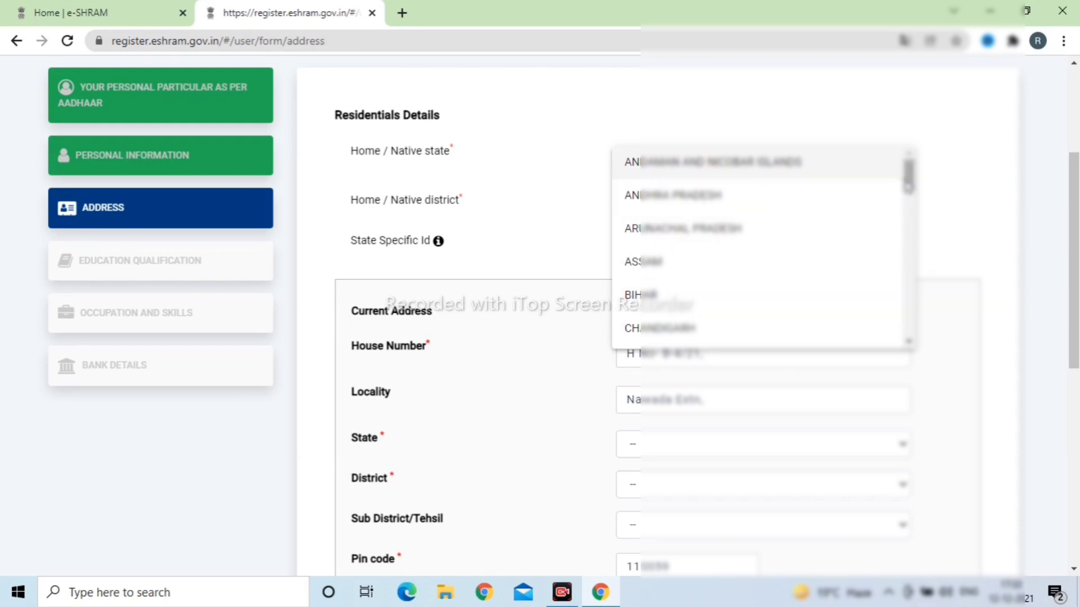
click(710, 293)
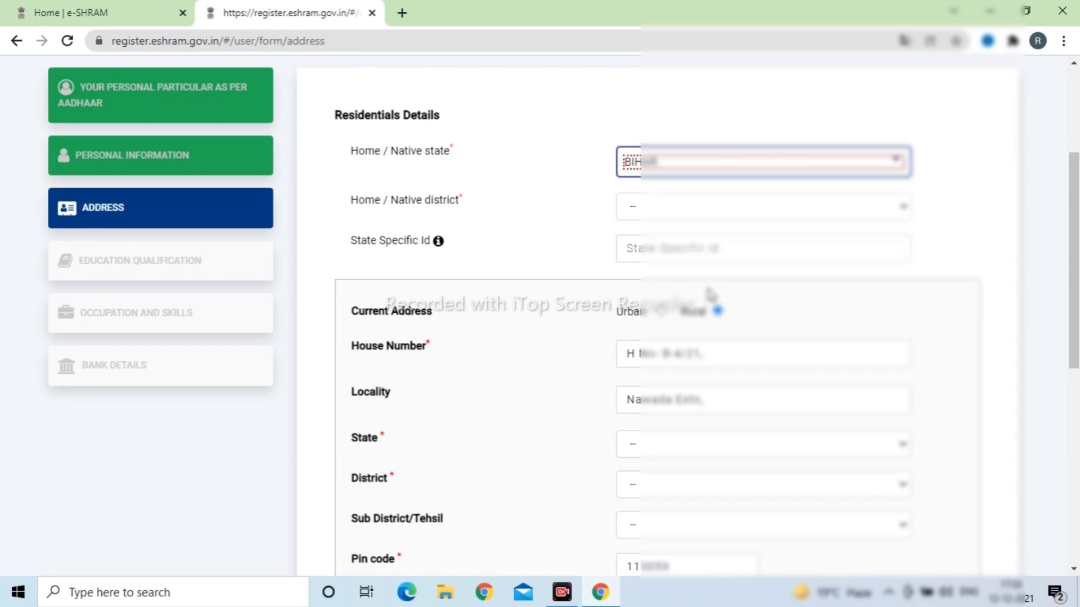
click(688, 210)
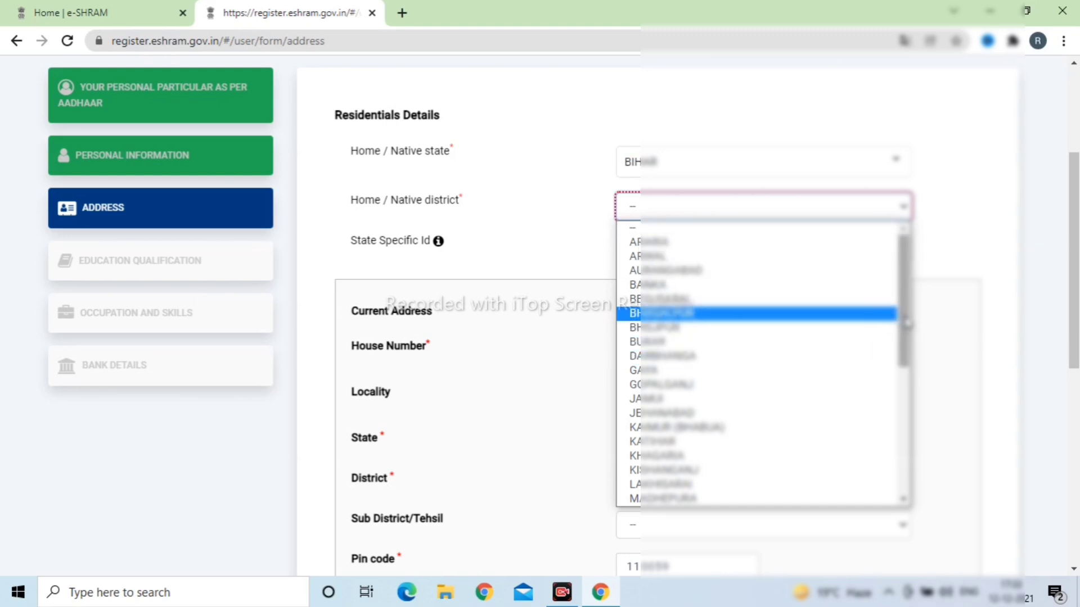
click(785, 357)
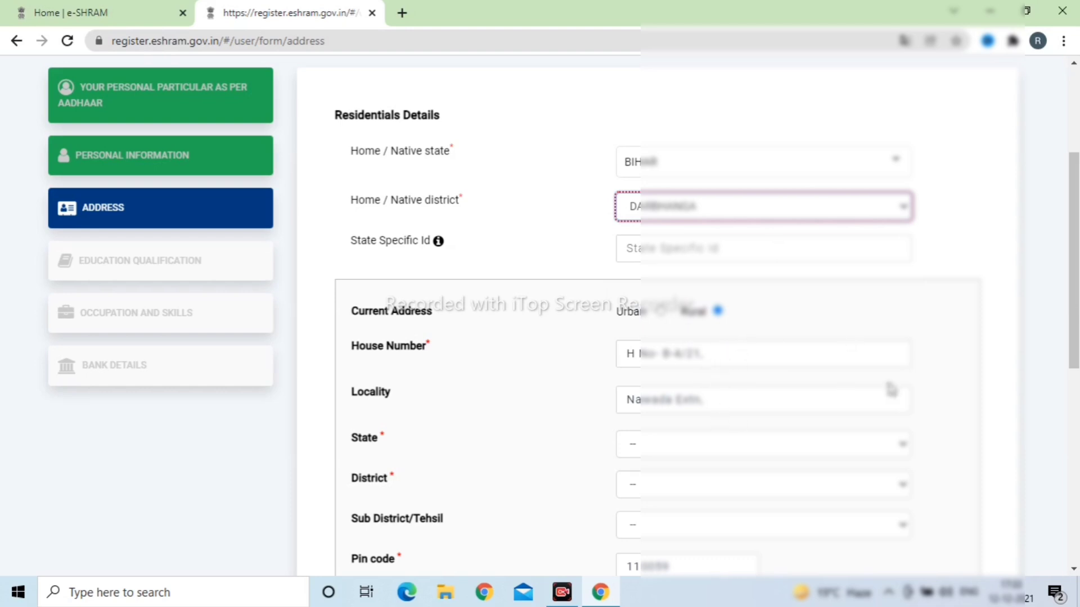
scroll(1073, 259, down, 4)
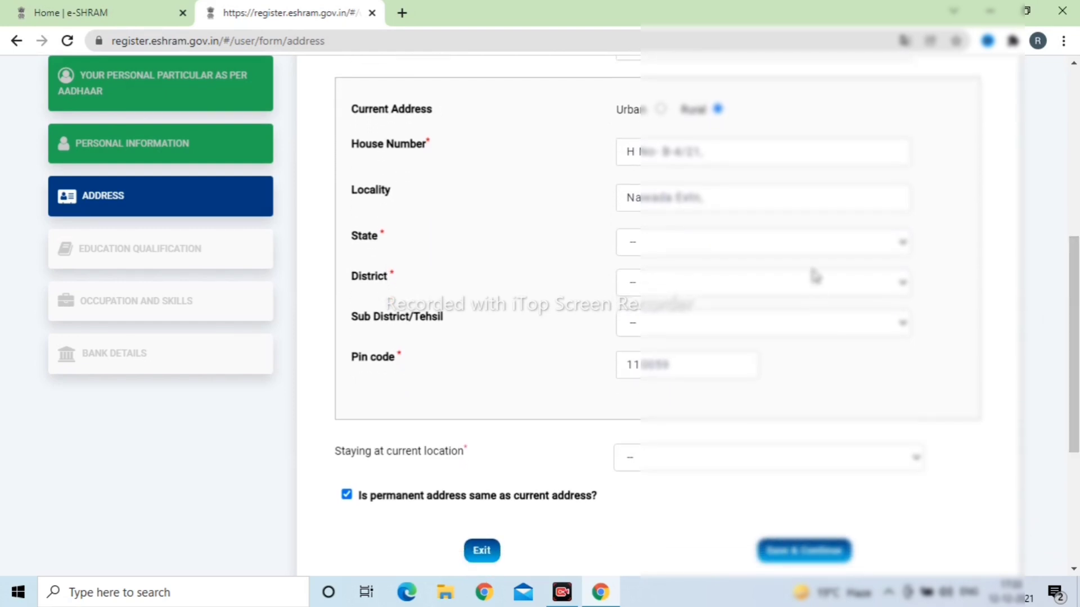
Step: Set the current address to state DELHI, district WEST and its sub-district, filling the pin code
click(826, 247)
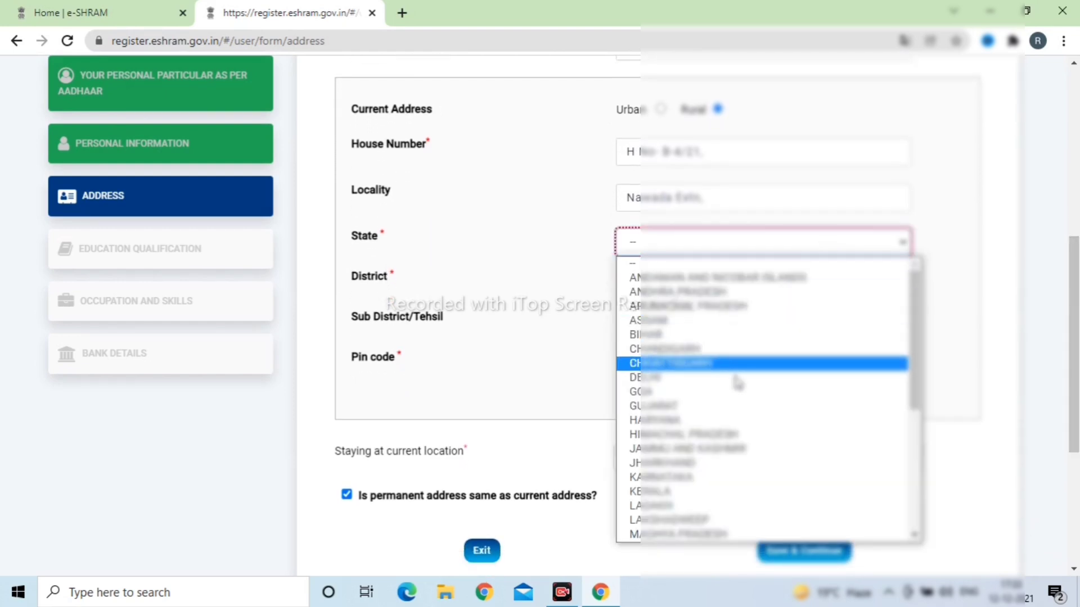
click(756, 374)
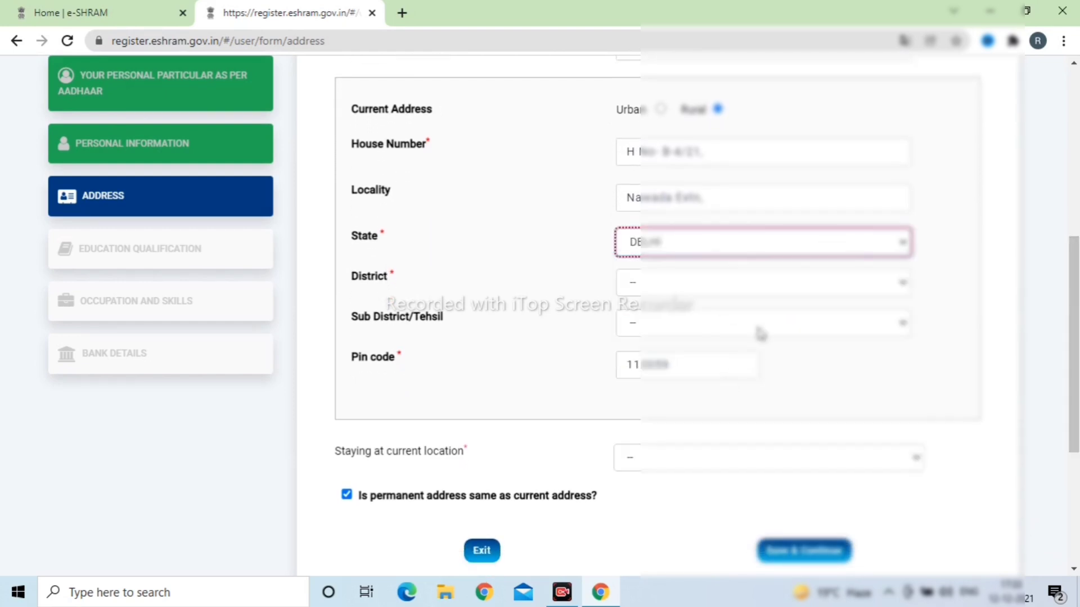
click(801, 285)
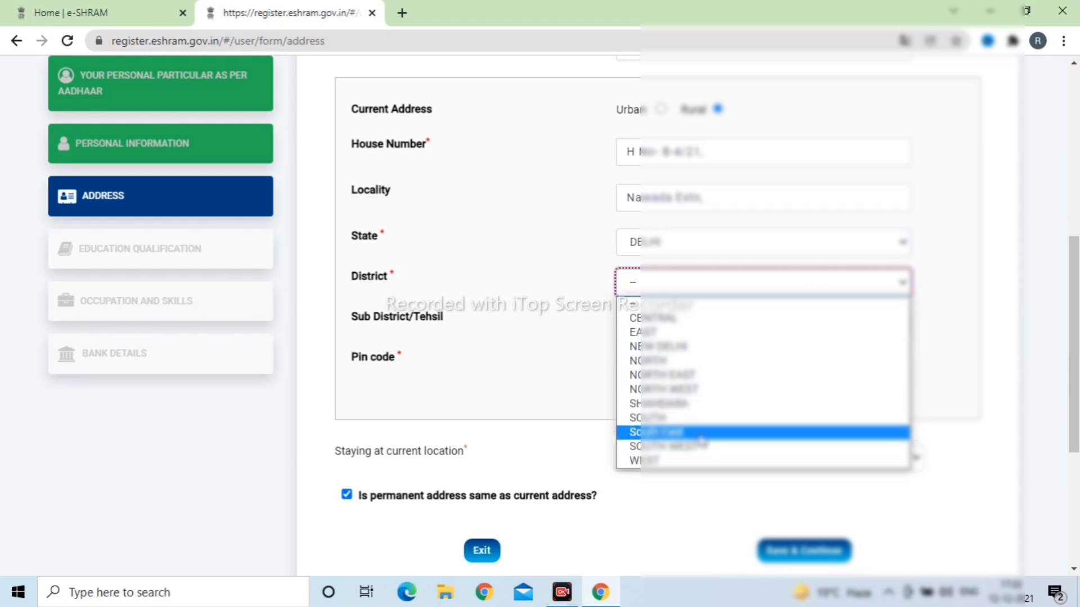
click(686, 461)
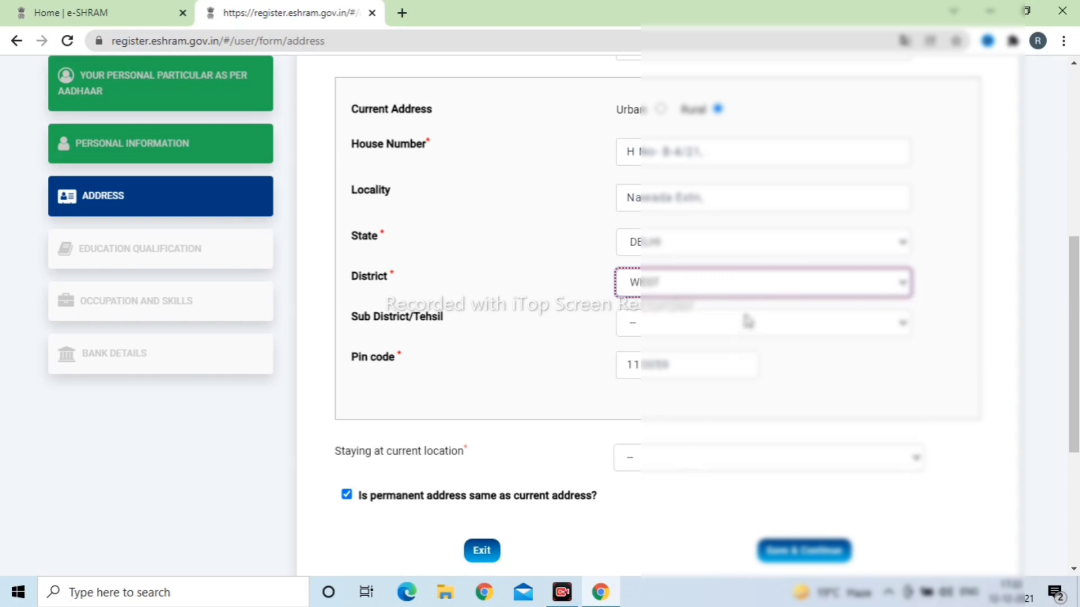
click(760, 333)
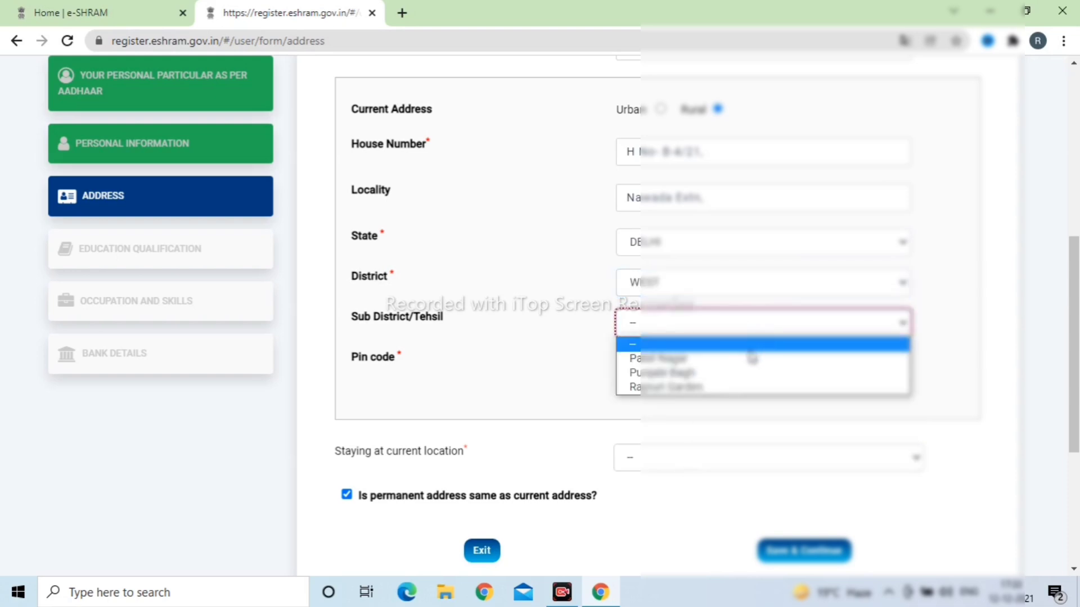
click(740, 360)
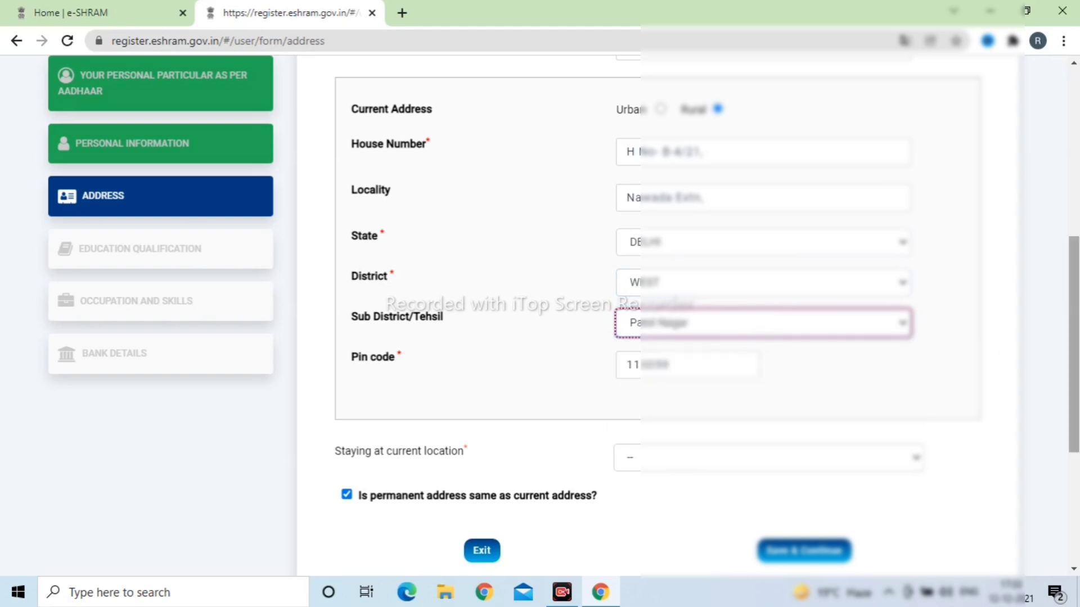
Step: Keep the permanent address same as current and set staying duration to 5-10 years
scroll(723, 360, down, 3)
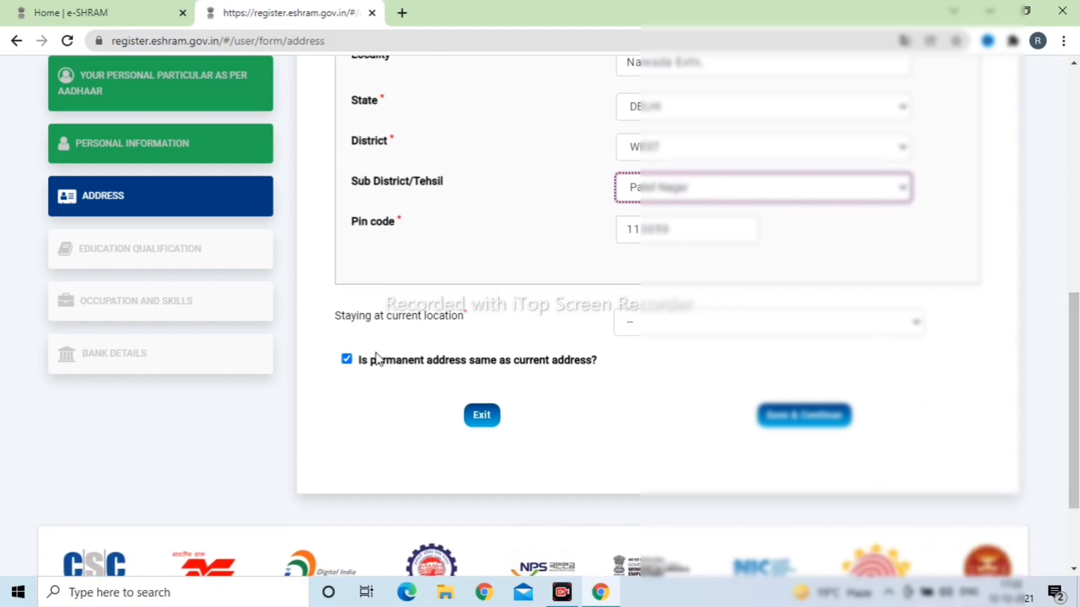
click(347, 361)
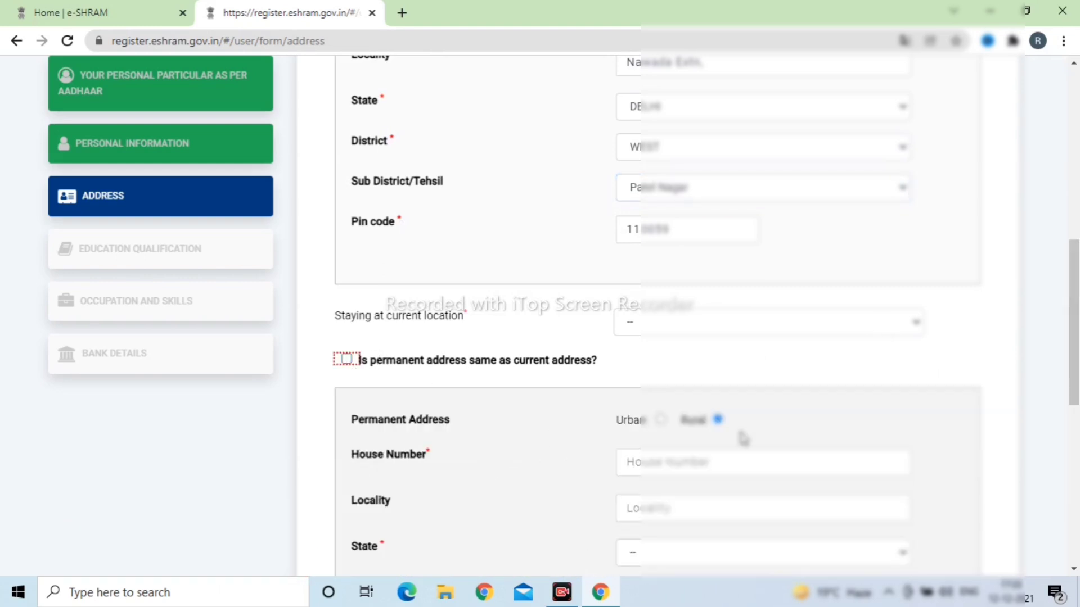
click(347, 360)
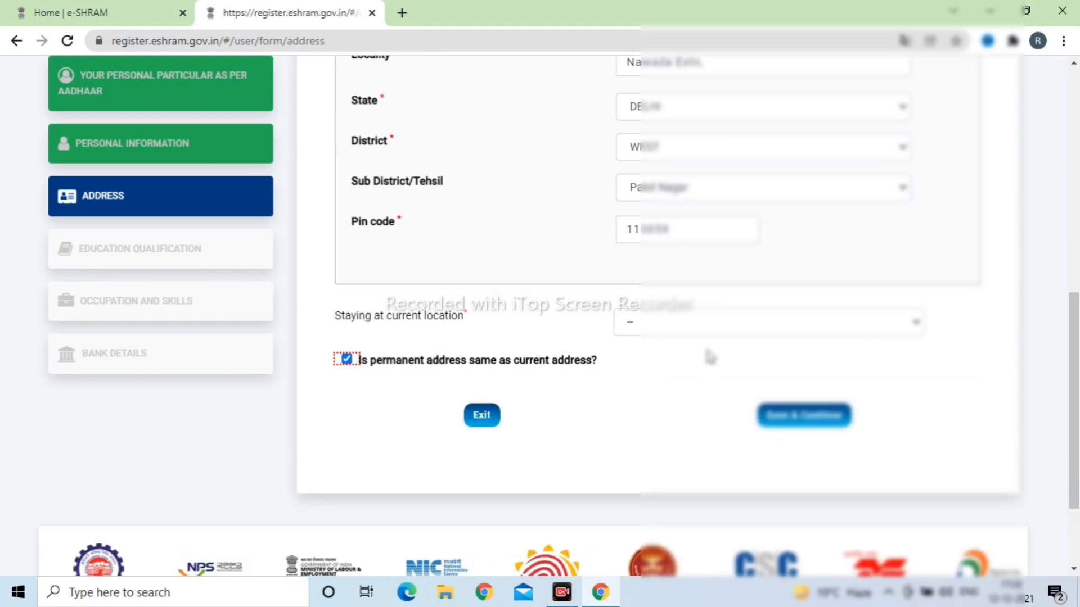
click(820, 324)
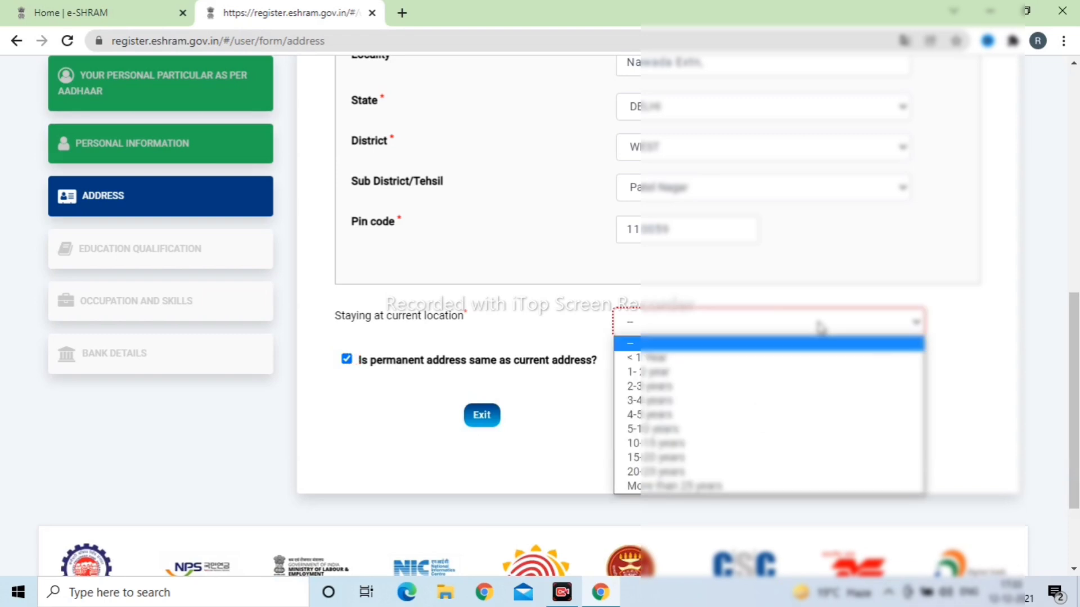
click(733, 430)
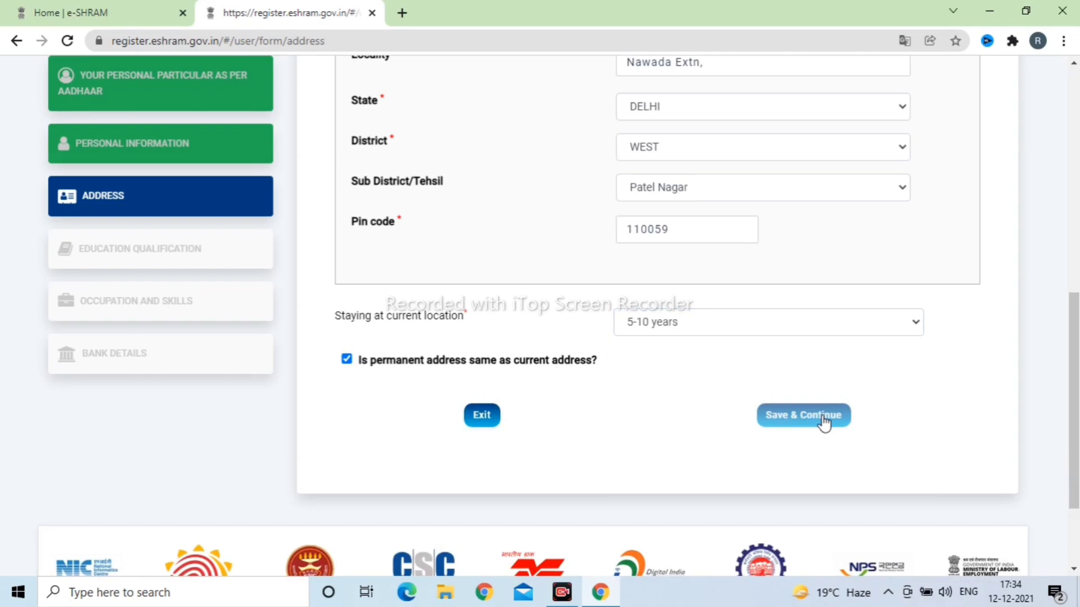
Step: Save the address, set education to Graduate and income slab to 21001 & Above, and continue
click(822, 419)
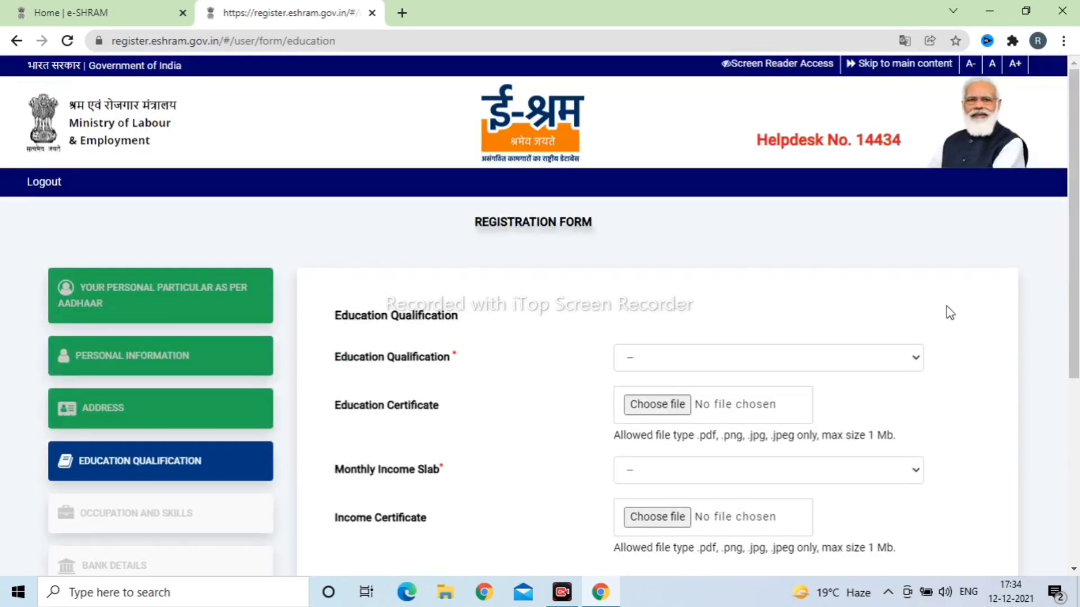
drag(1077, 210, 1076, 293)
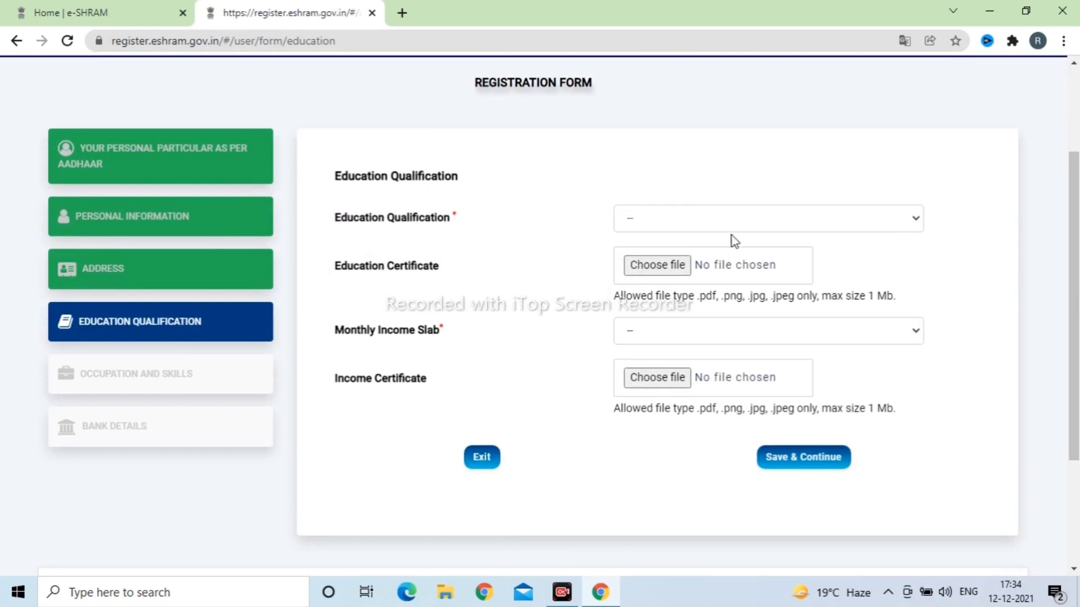
click(762, 224)
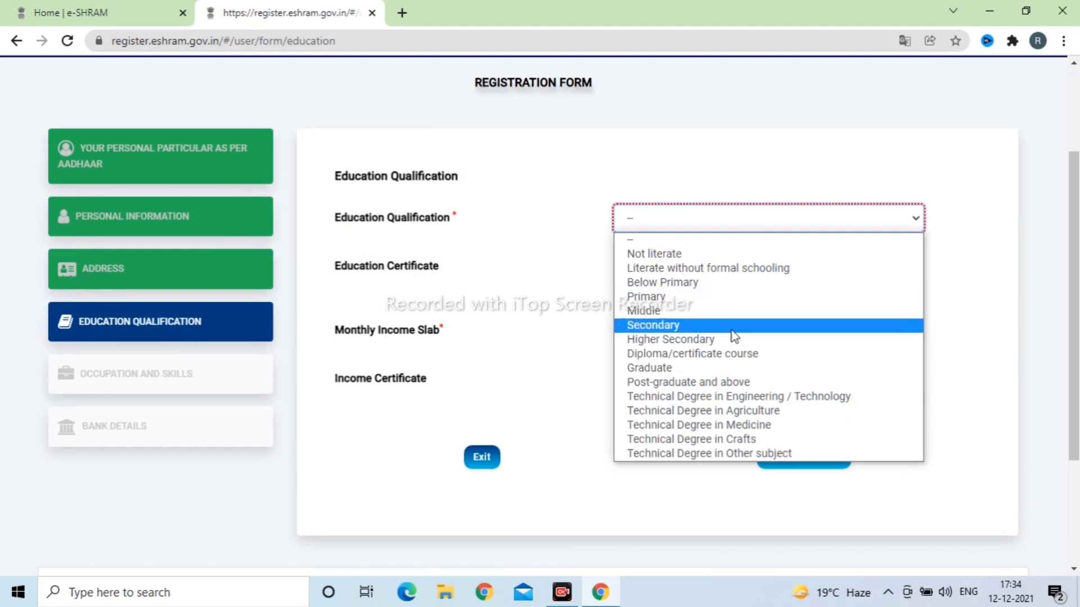
click(738, 369)
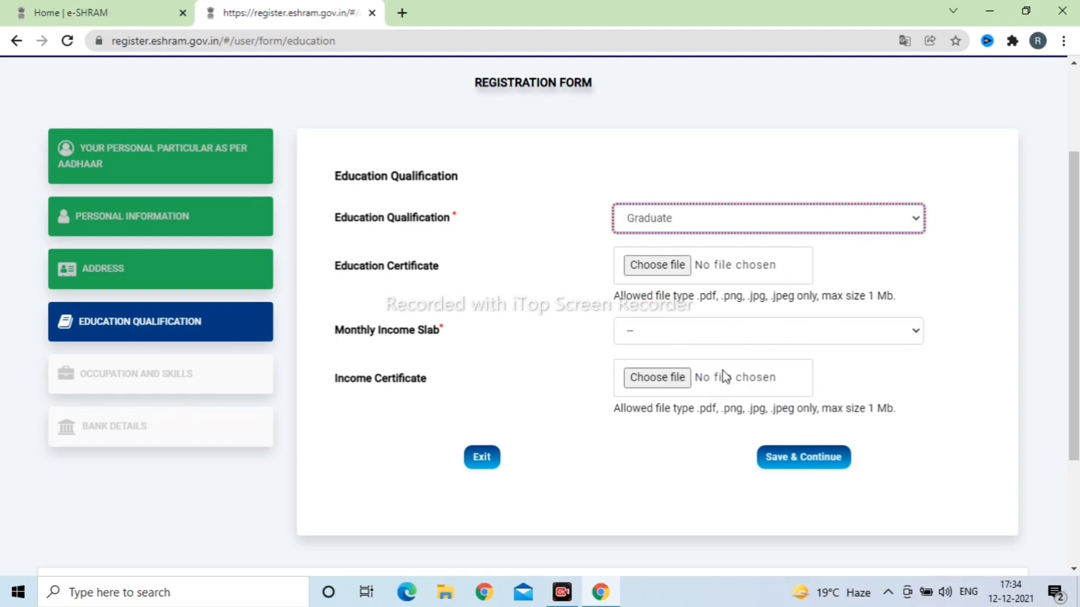
click(748, 332)
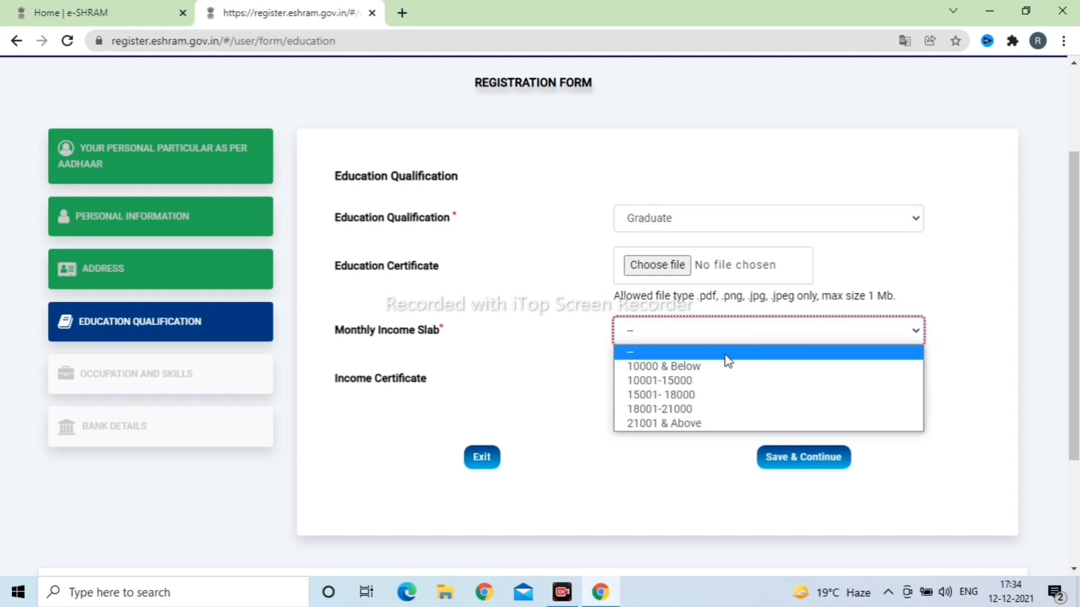
click(697, 426)
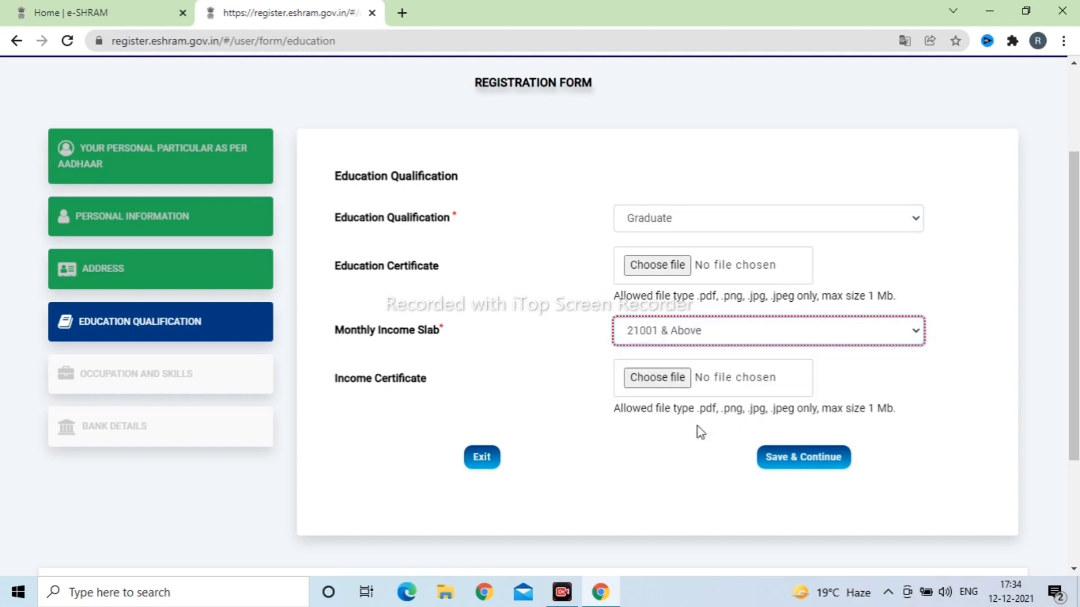
click(760, 332)
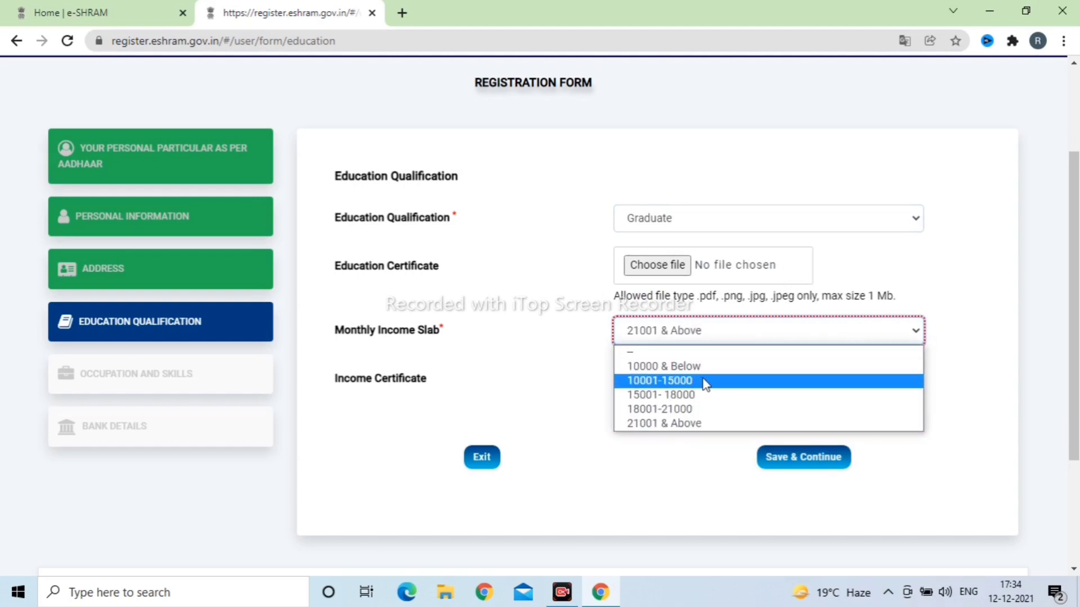
click(697, 427)
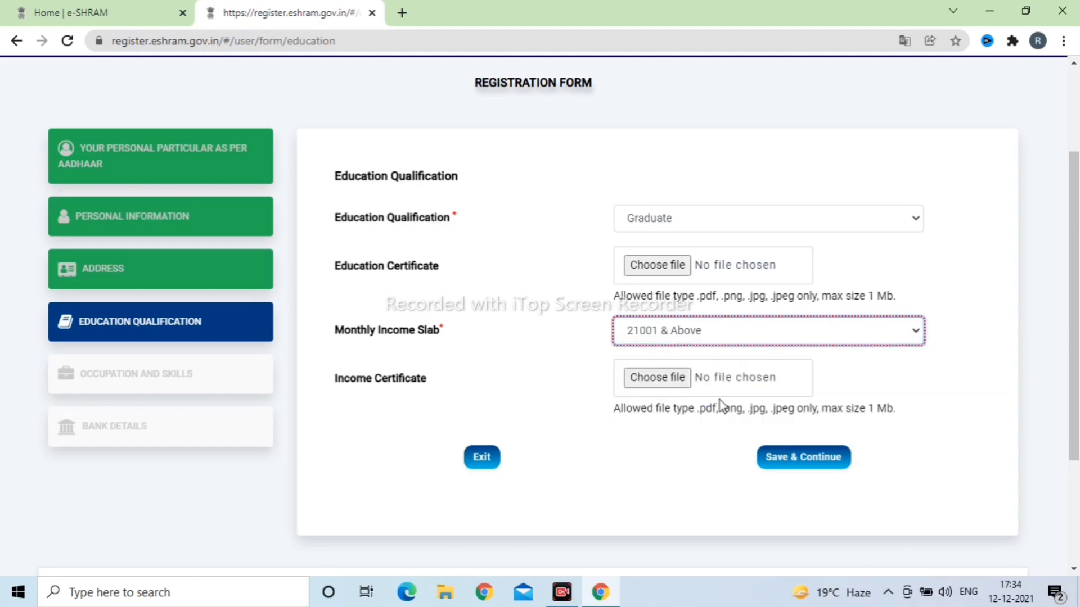
click(806, 461)
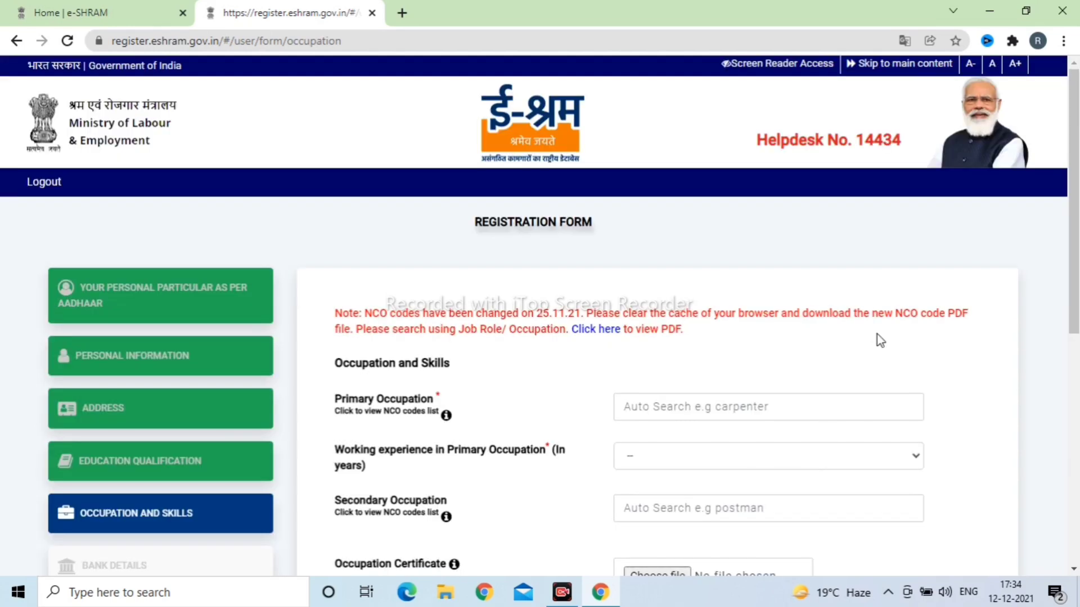
Step: Open the NCO codes list PDF (NCO-codes4.pdf) from the Primary Occupation info icon
drag(1075, 227, 1076, 294)
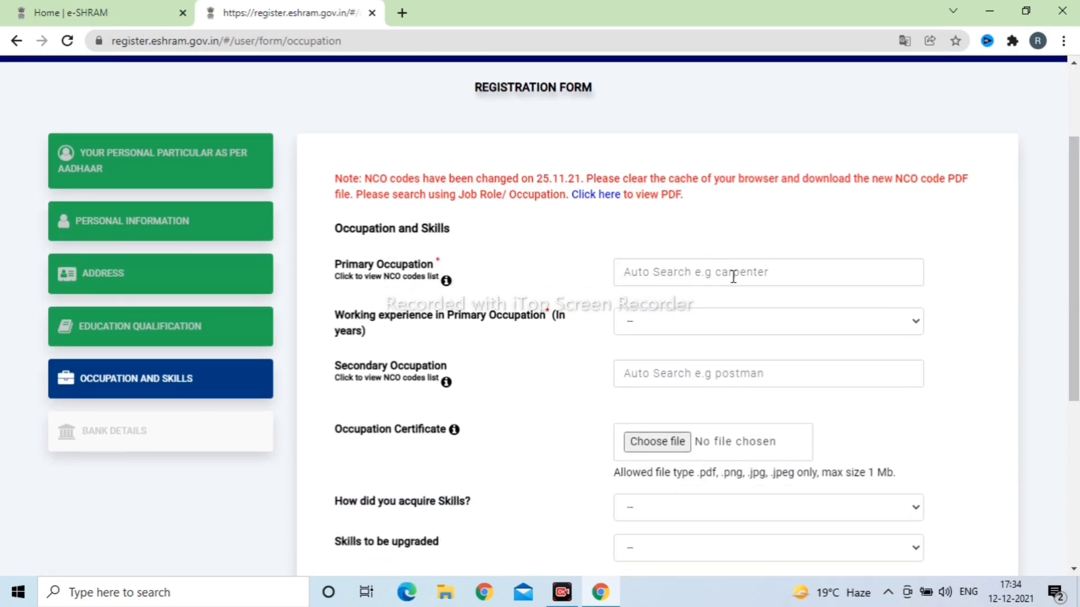
mouse_move(449, 287)
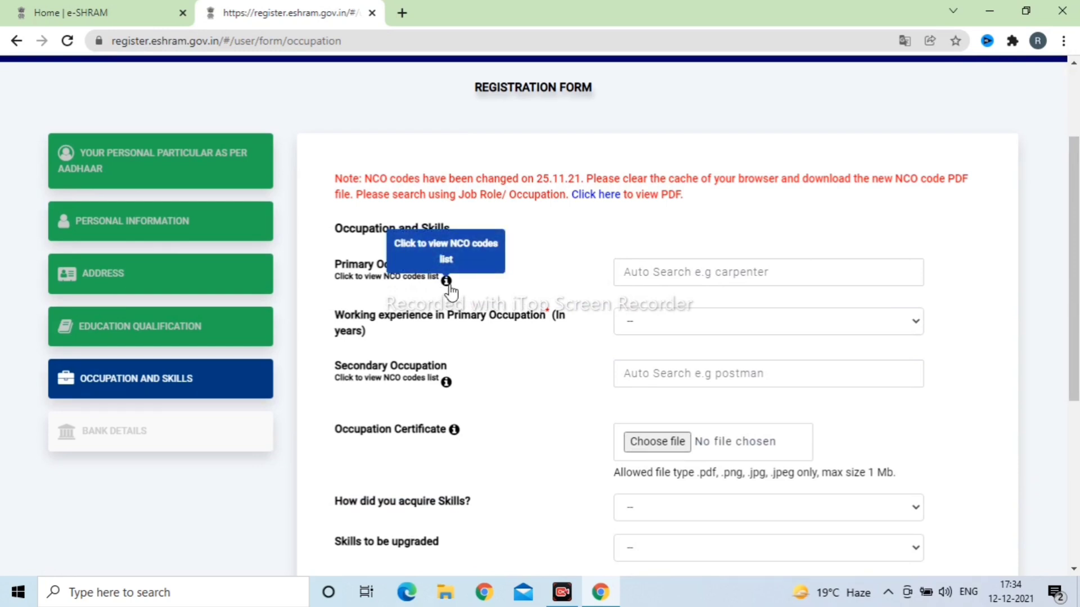
click(446, 281)
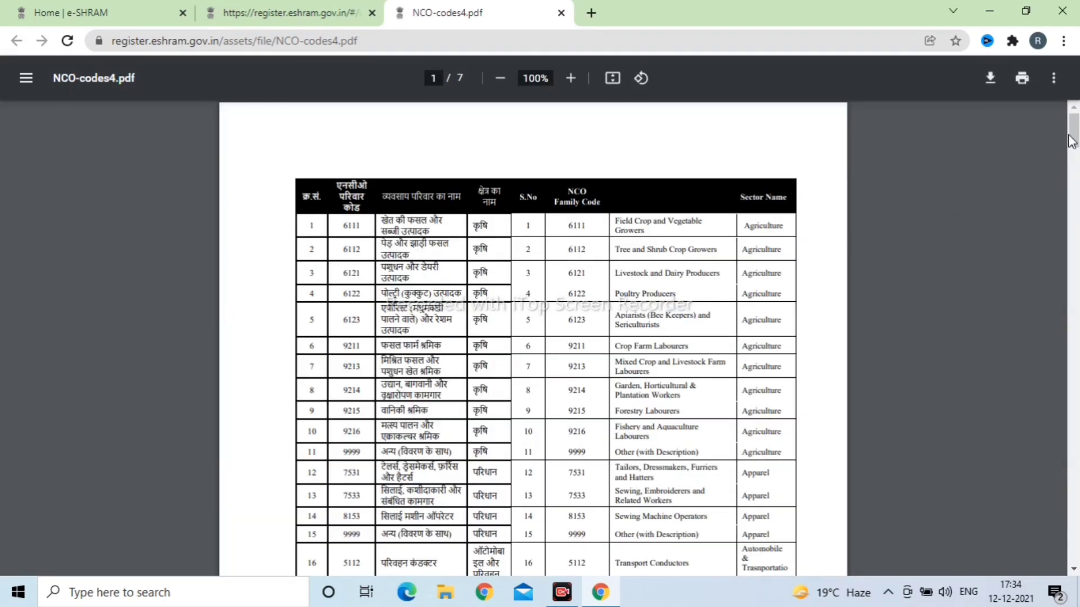
Step: Browse the NCO-codes4.pdf list, including row 156's occupation text, then close the PDF tab
drag(1073, 136, 1073, 531)
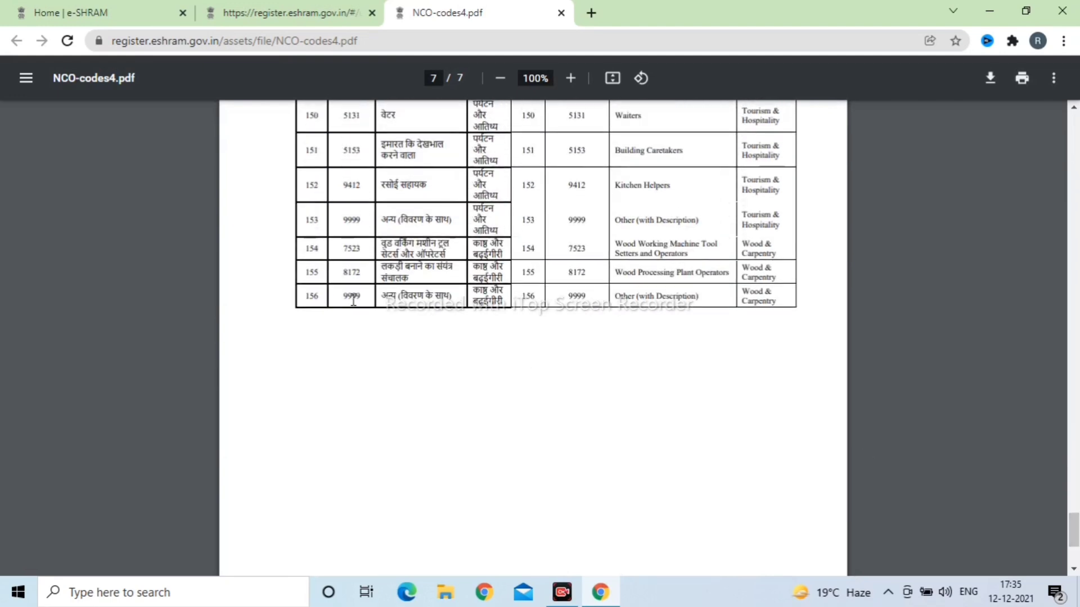
drag(383, 297, 443, 299)
click(512, 374)
drag(1074, 529, 1073, 239)
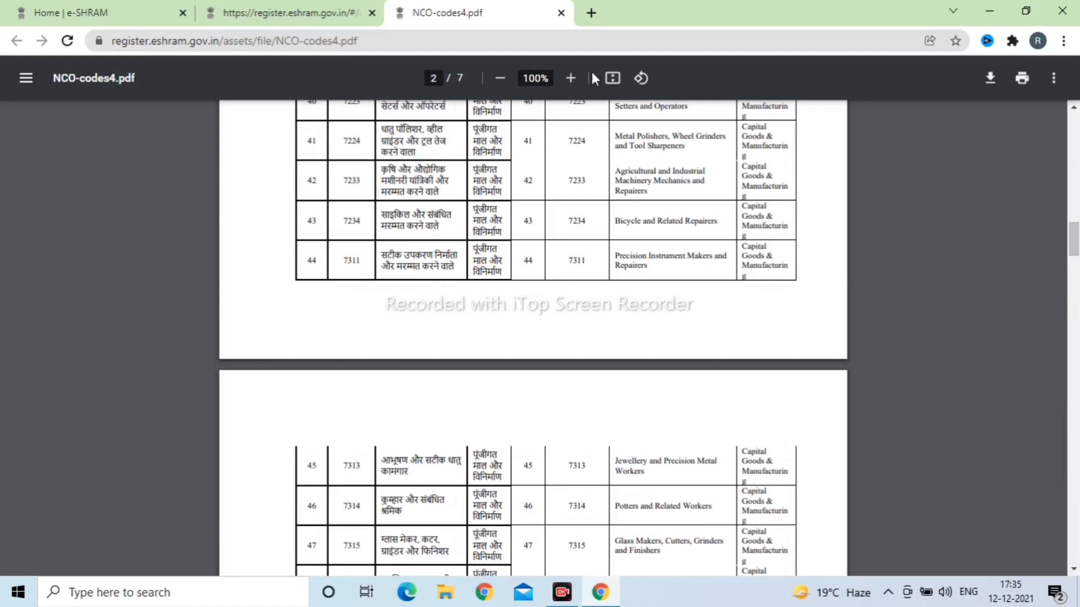
click(560, 13)
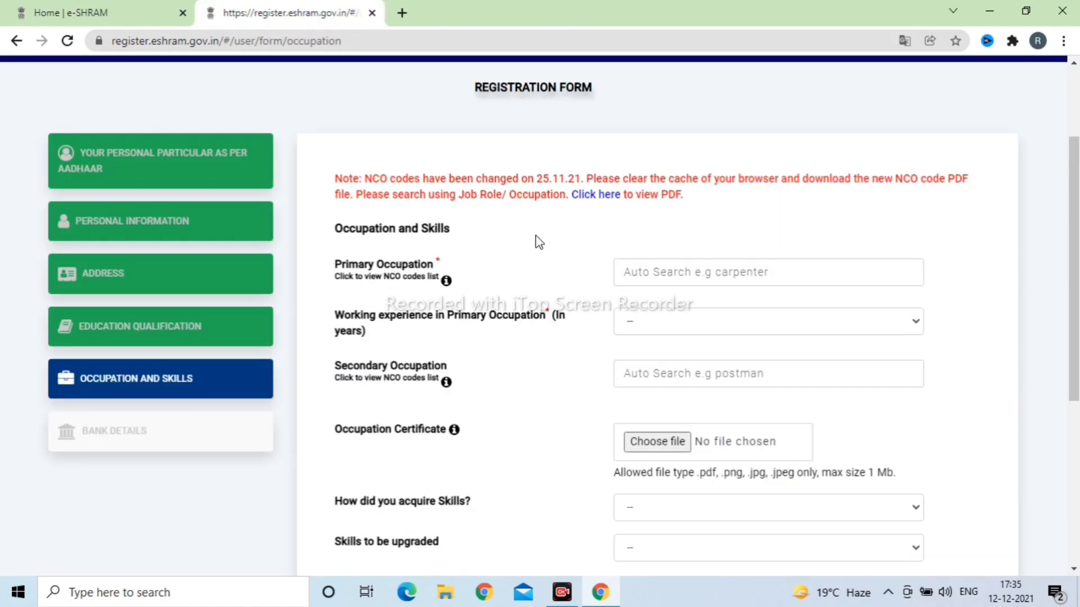
Step: Set the primary occupation to Carpenter - General with 10 years of working experience
click(713, 269)
text(car)
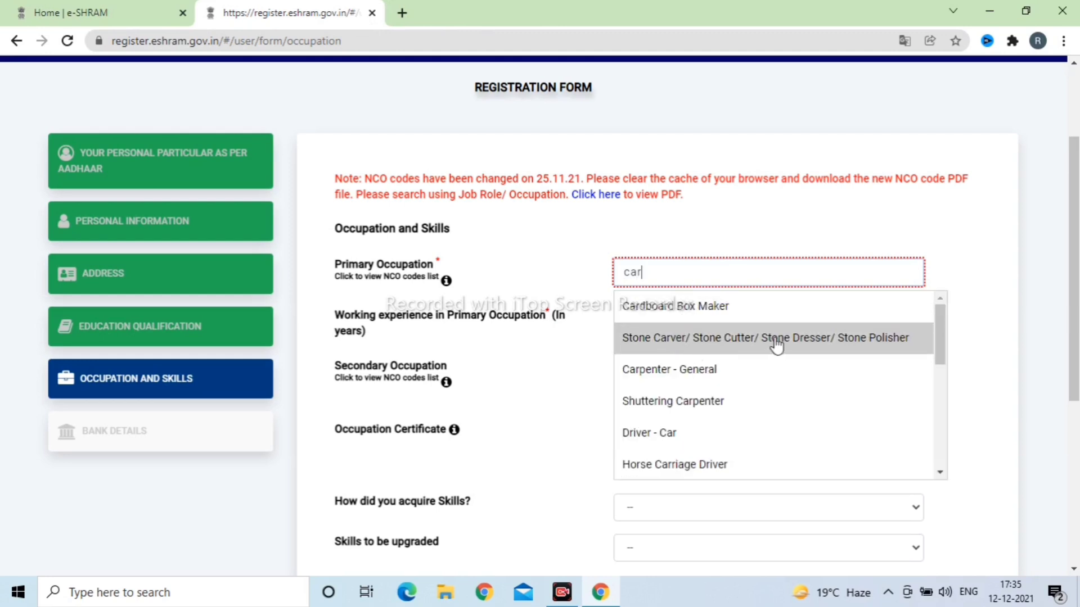
click(707, 382)
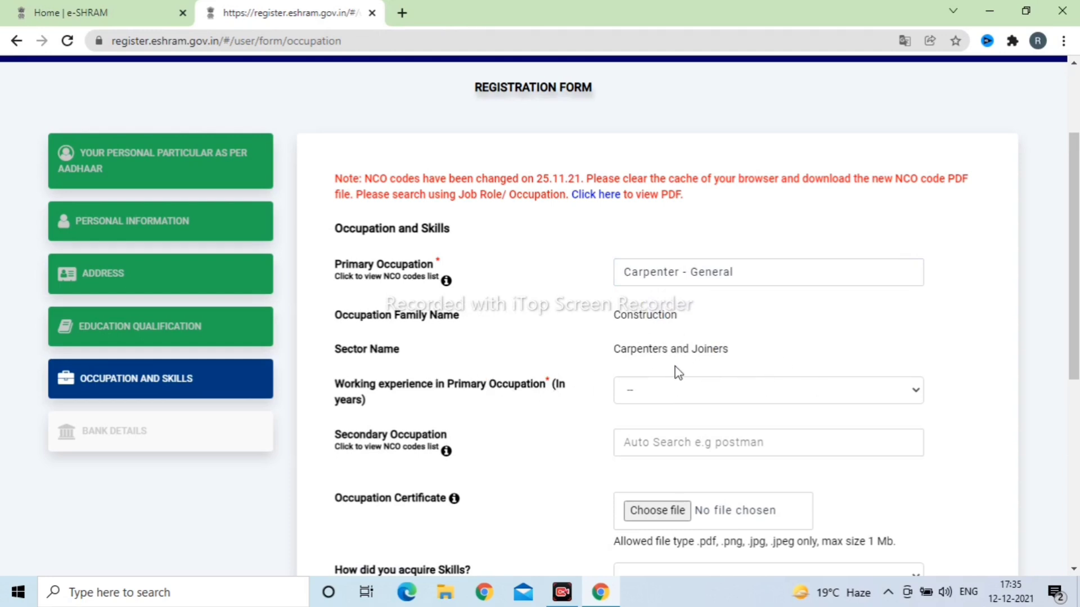
click(757, 392)
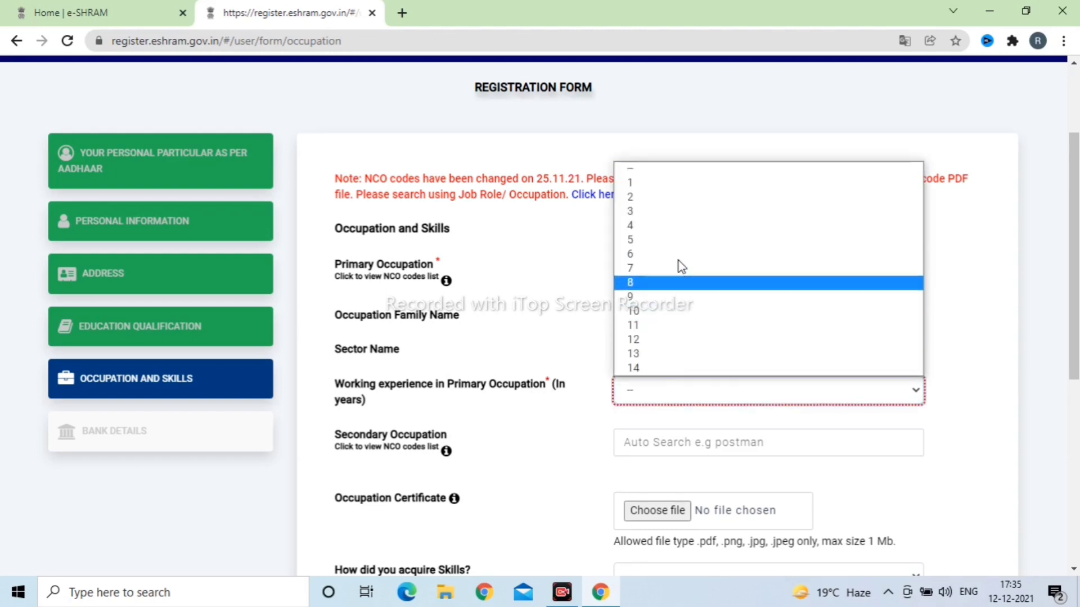
click(701, 314)
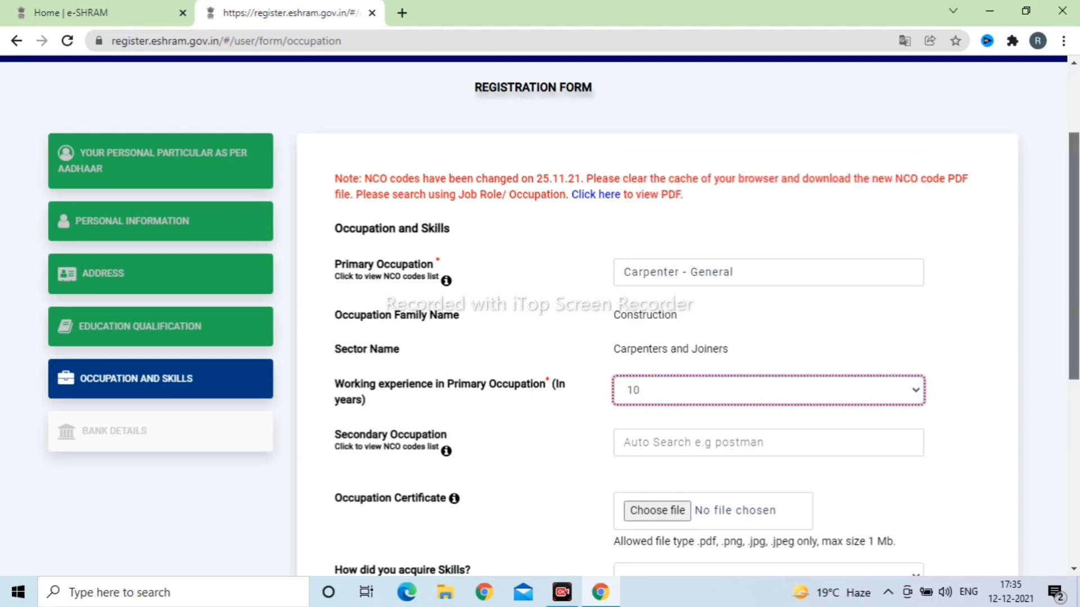
Step: Select the Secondary Occupation box, then save the occupation details and continue
scroll(880, 330, down, 1)
scroll(744, 259, down, 2)
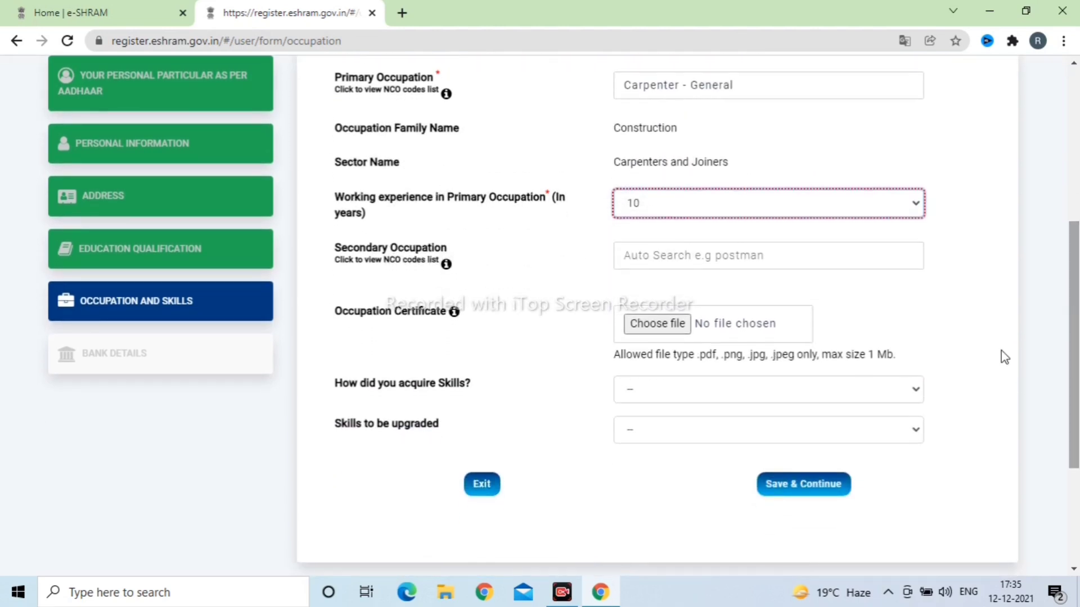
click(744, 259)
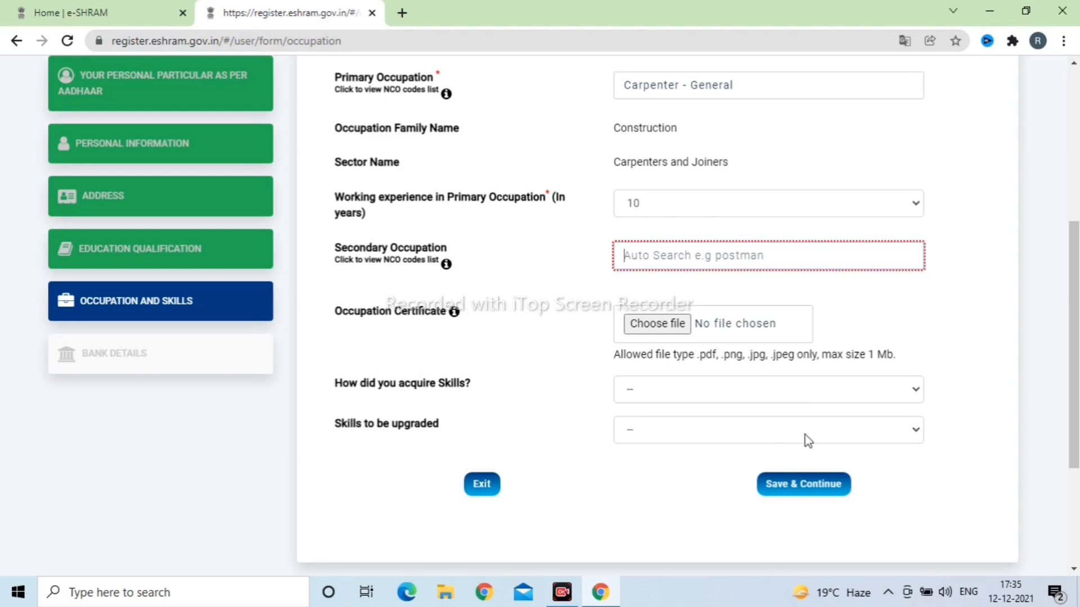
click(809, 490)
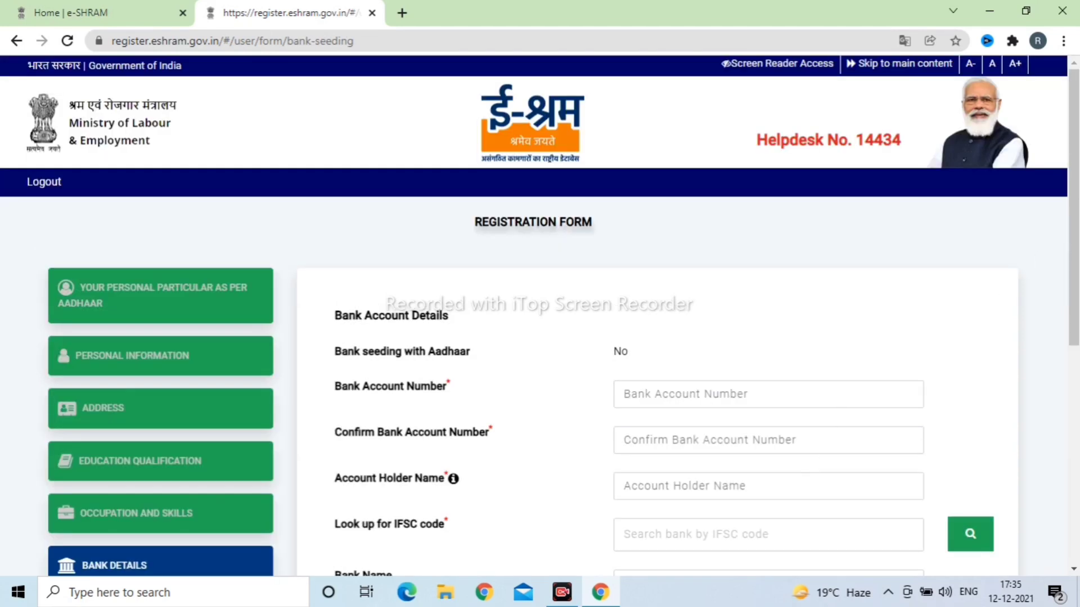
Step: Enter the bank account number and type it again in the confirmation field
drag(1073, 241, 1073, 315)
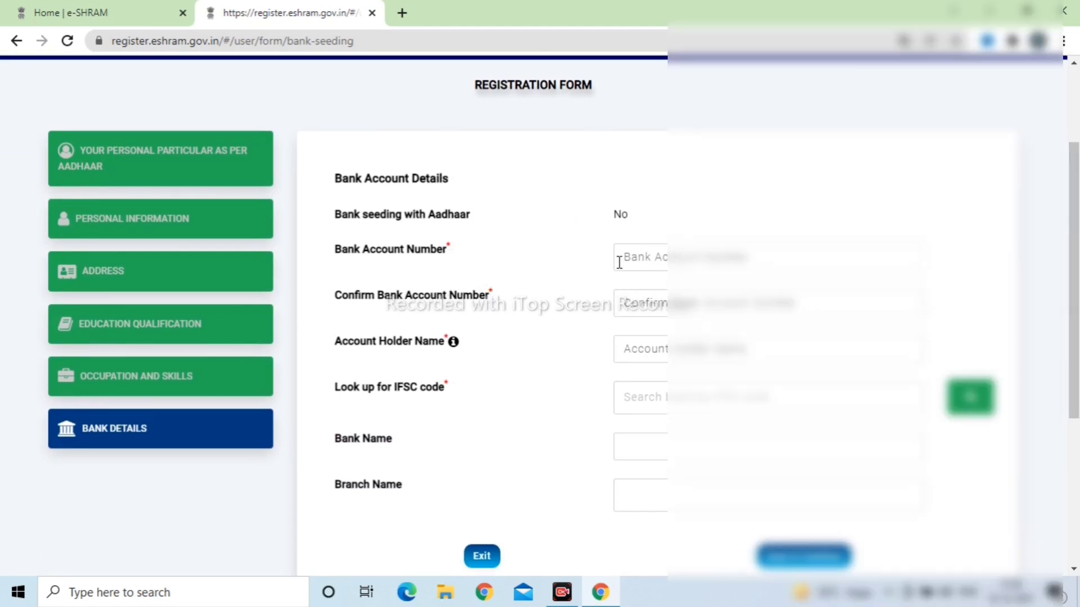
click(685, 262)
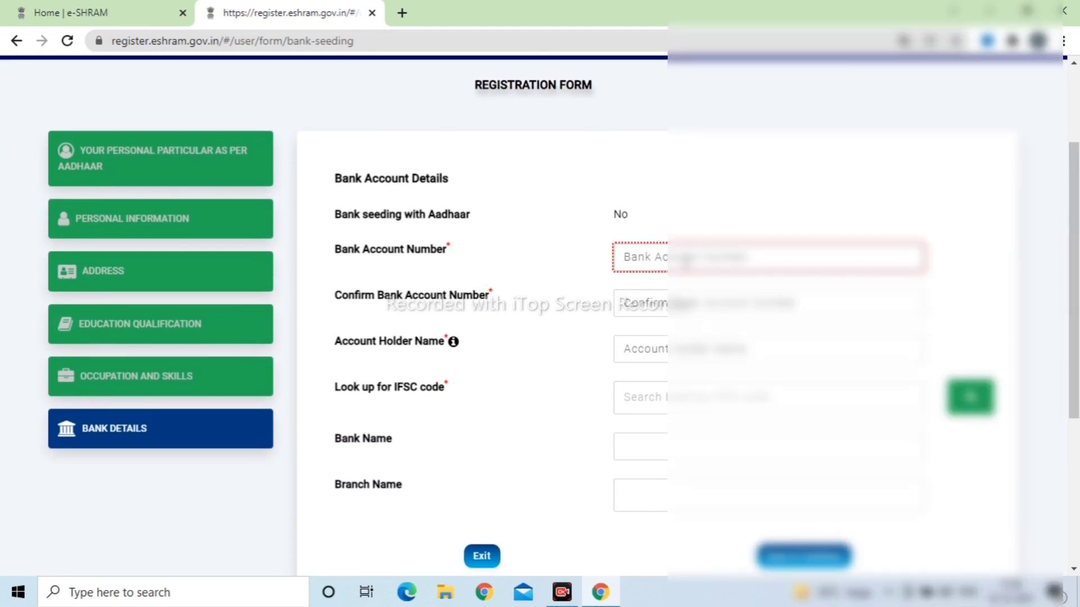
text(•)
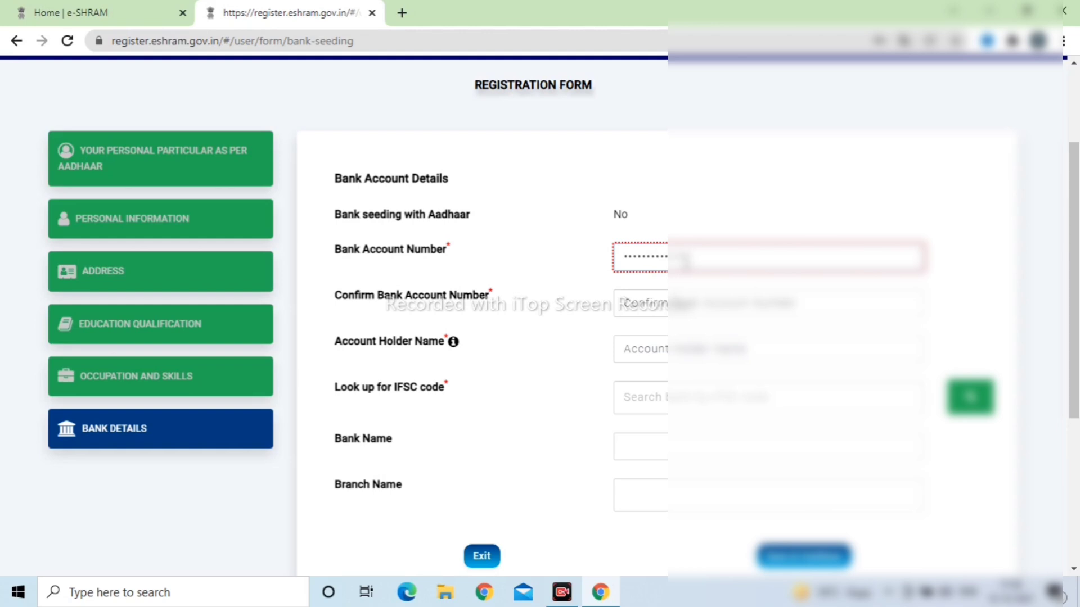
click(679, 304)
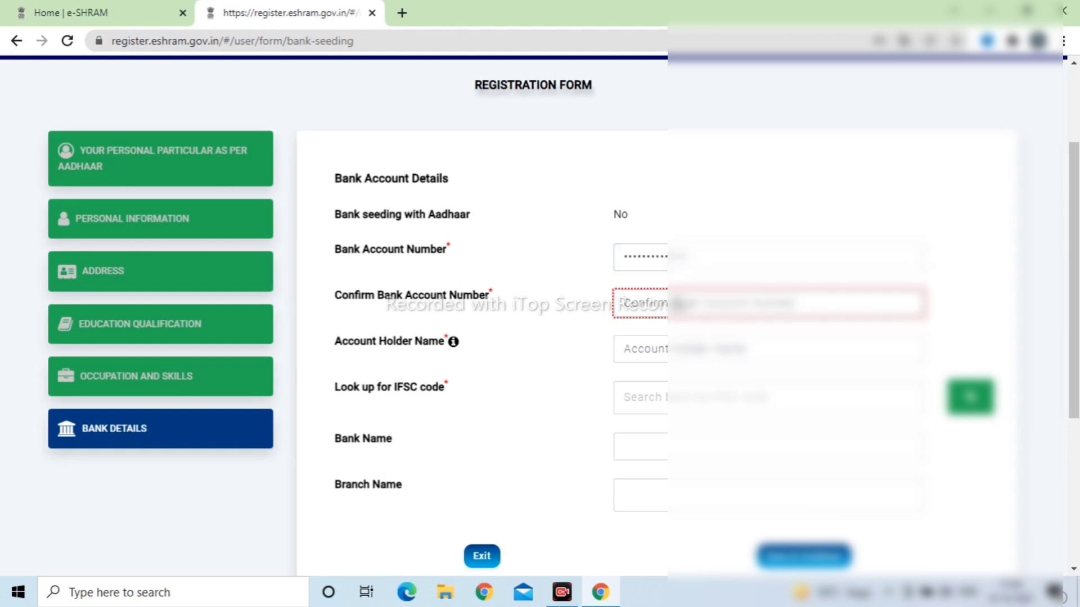
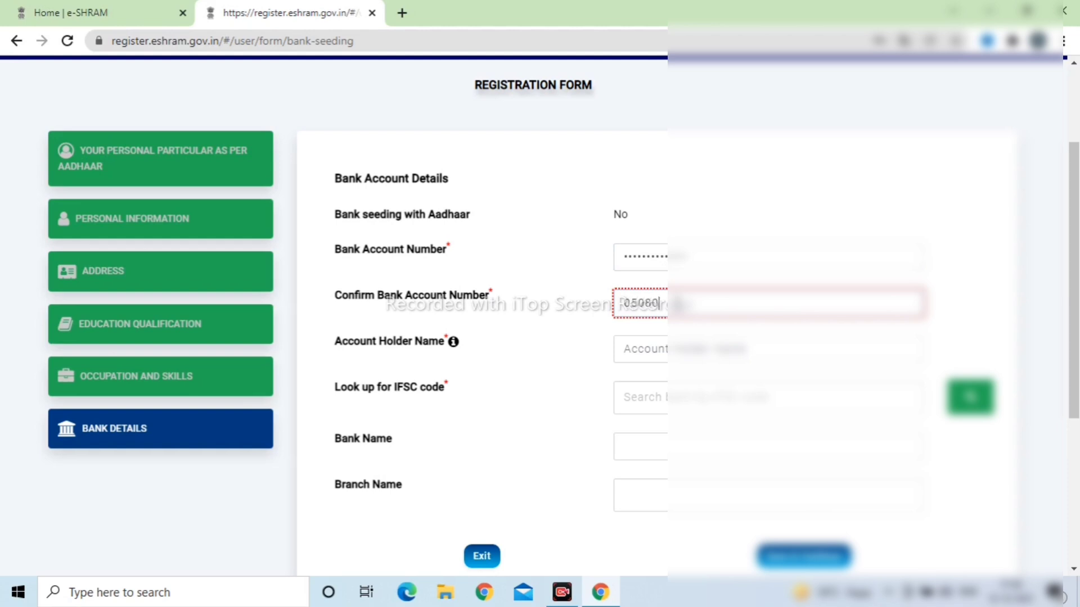
click(602, 329)
Step: Enter the account holder's name and the branch IFSC code, then fetch UCO BANK's PATNA branch
click(665, 352)
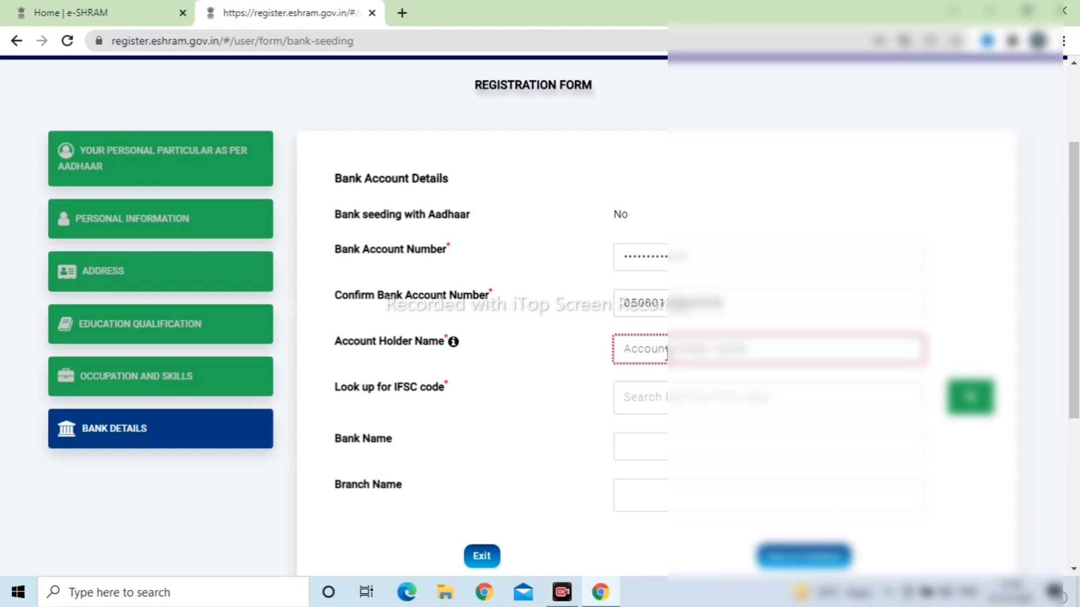
text(Raush)
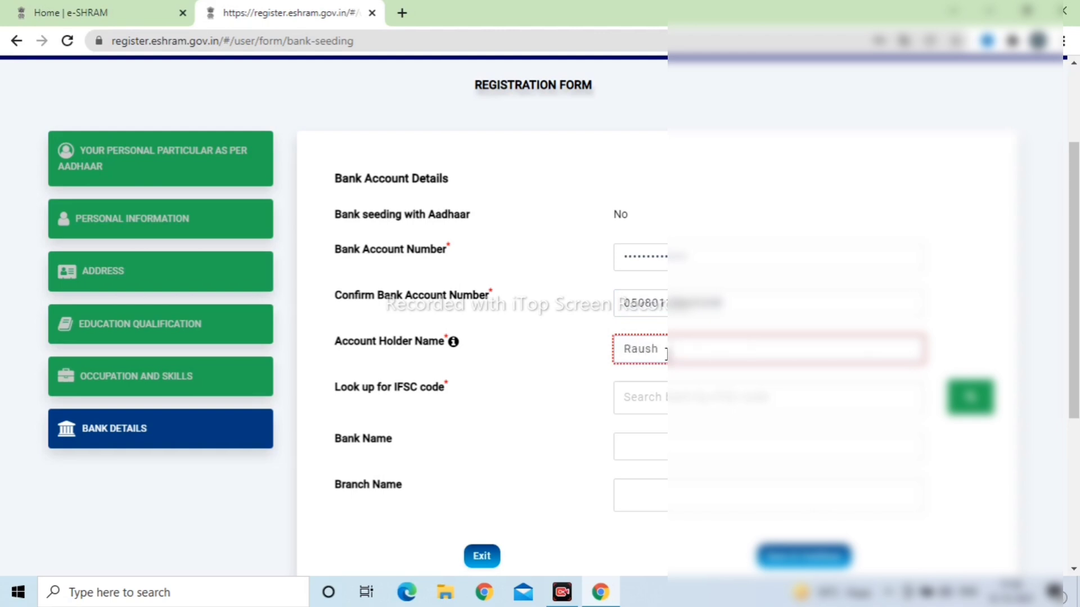
text(a)
click(667, 401)
text(UCBA)
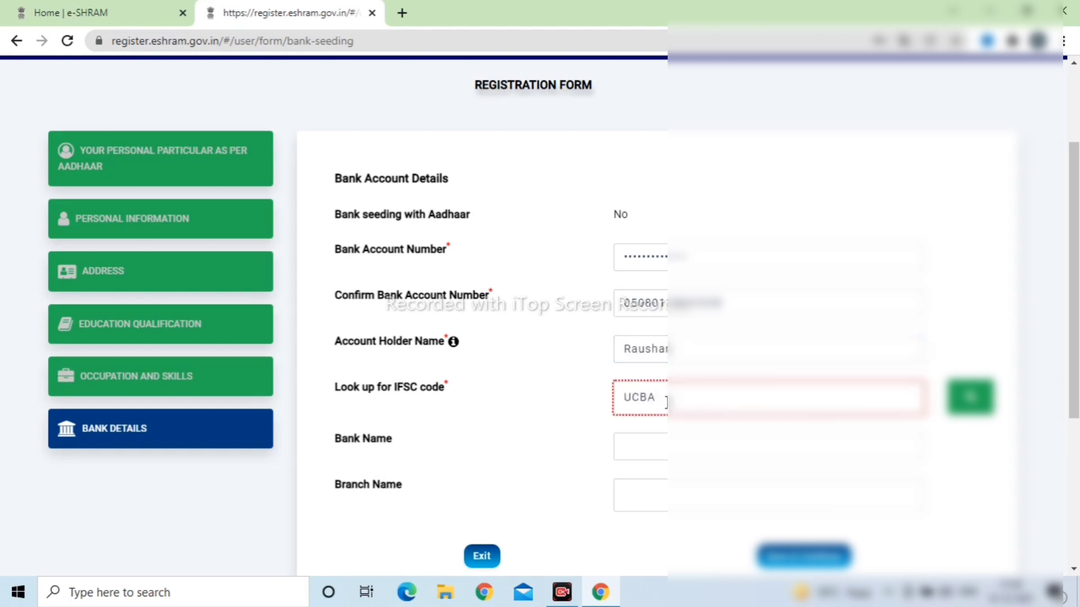
text(0000508)
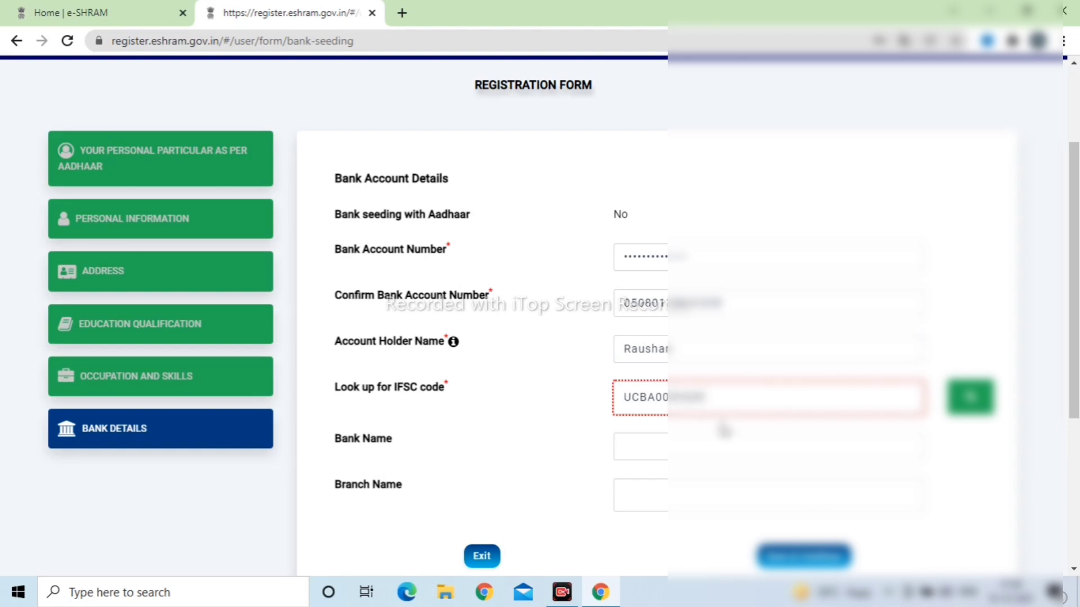
click(729, 431)
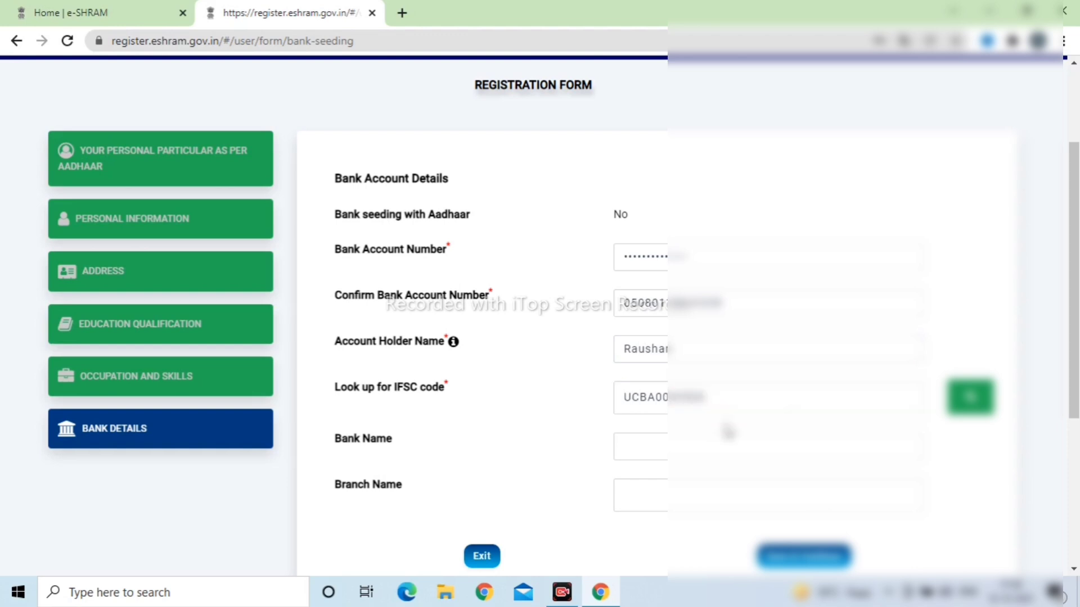
click(978, 406)
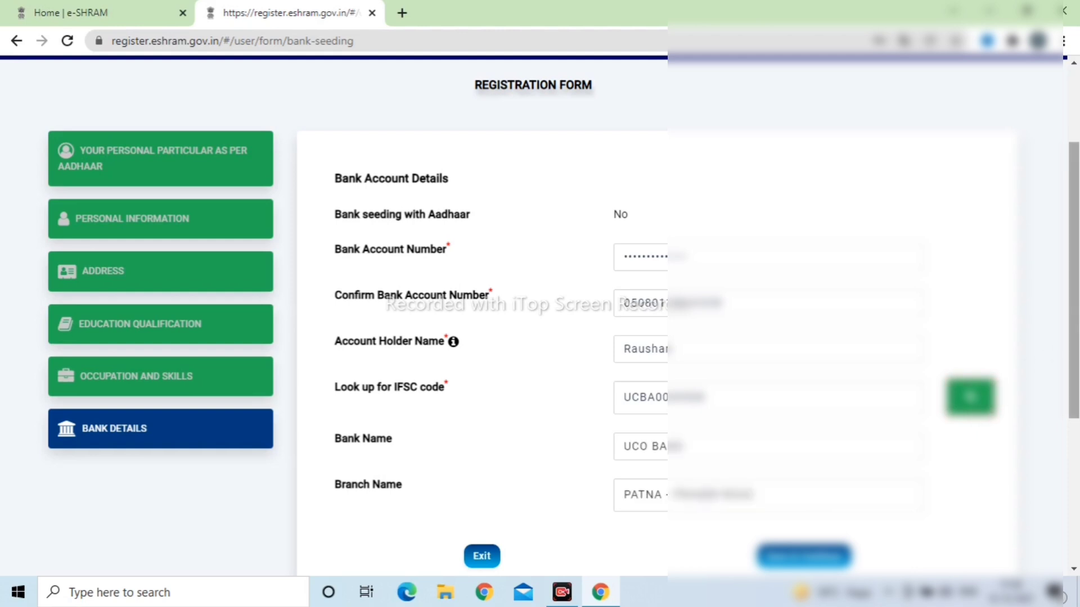
scroll(1073, 281, down, 2)
drag(1073, 320, 1073, 356)
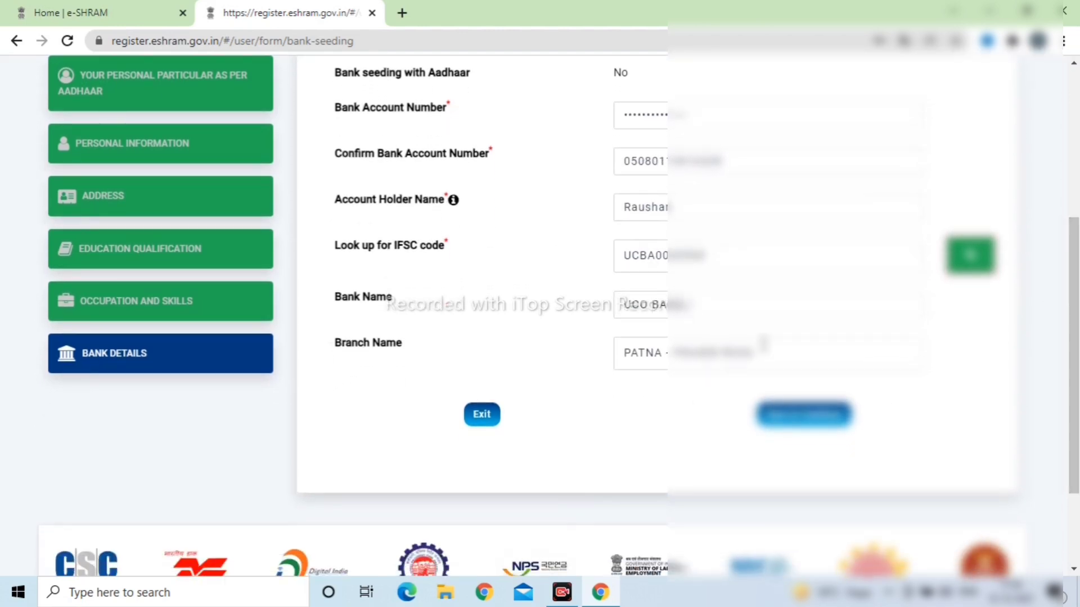
Step: Save the bank details, decline Chrome's save-password prompt, and scroll the preview to the Declaration
click(818, 426)
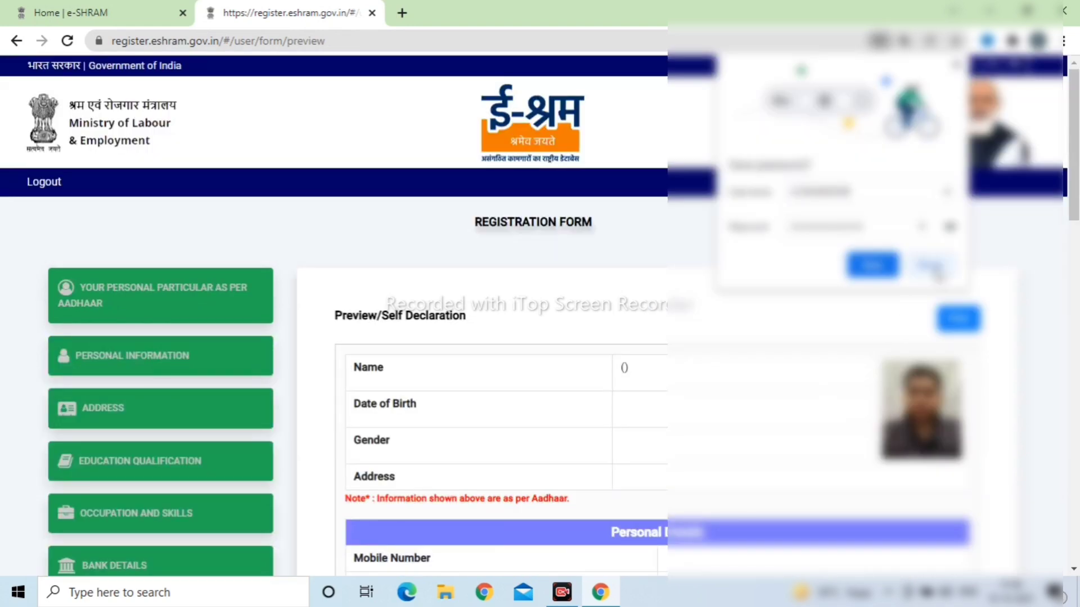
click(931, 267)
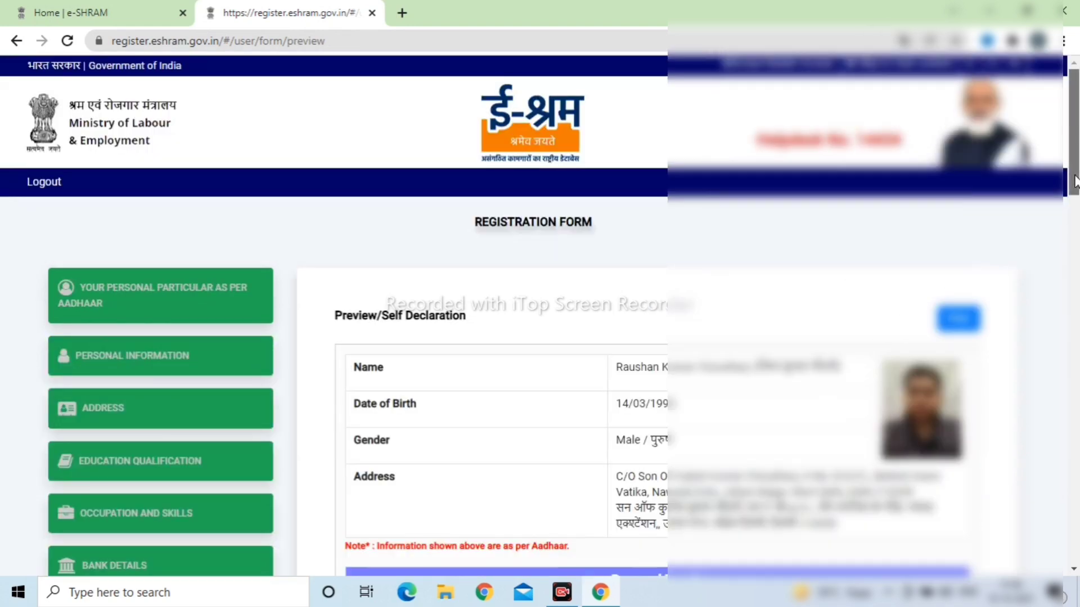
scroll(1075, 180, down, 6)
scroll(658, 315, down, 9)
scroll(658, 315, down, 10)
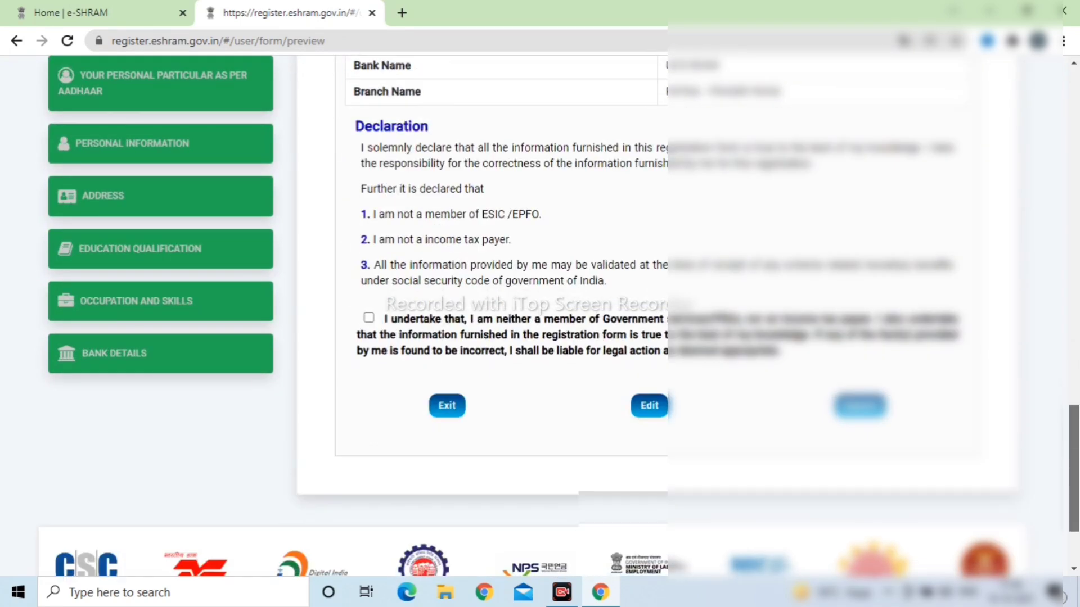
scroll(764, 424, down, 1)
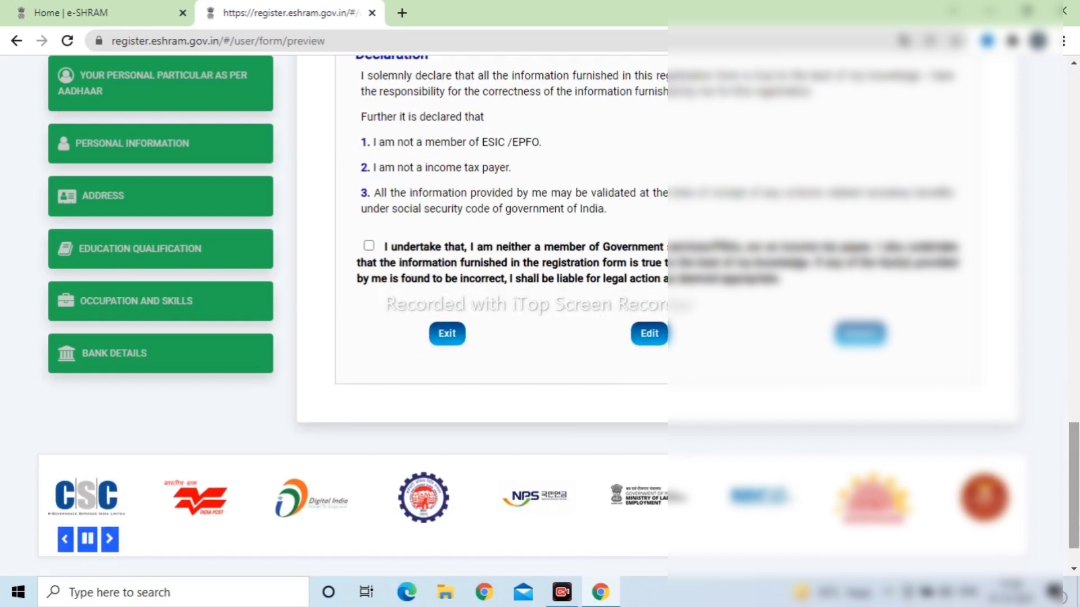
Step: Tick the 'I undertake that…' checkbox and read through the three declaration points
click(369, 247)
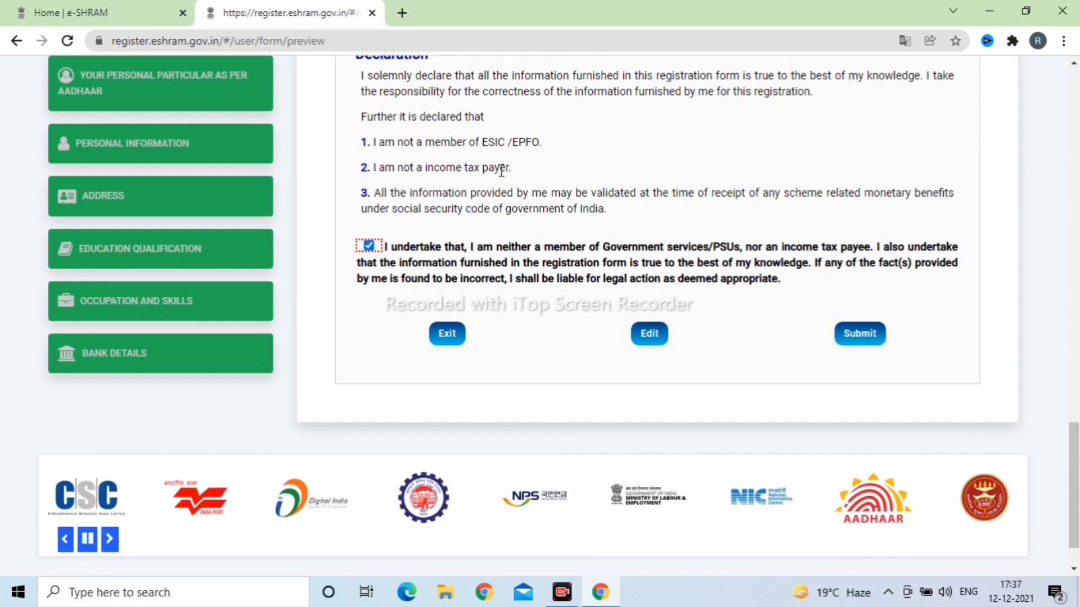
drag(372, 172, 523, 177)
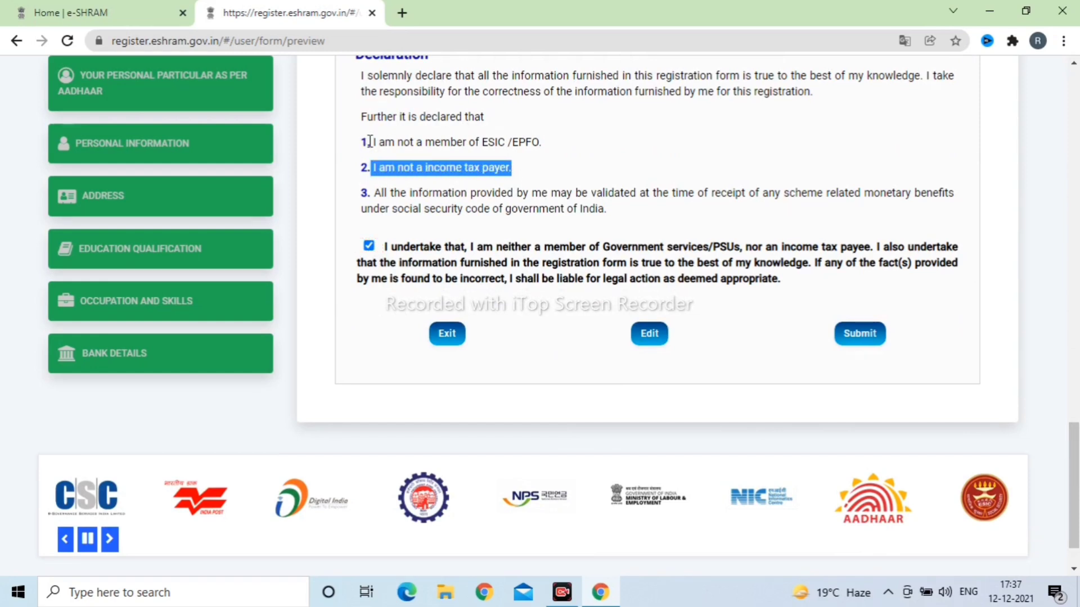
drag(374, 146, 542, 143)
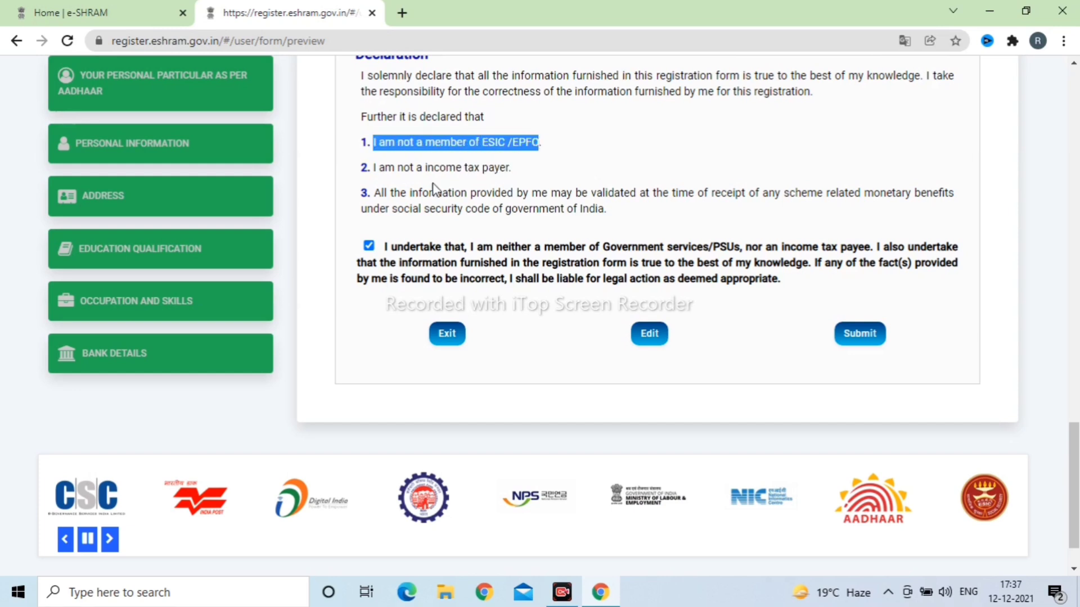
drag(375, 194, 680, 208)
drag(756, 208, 650, 217)
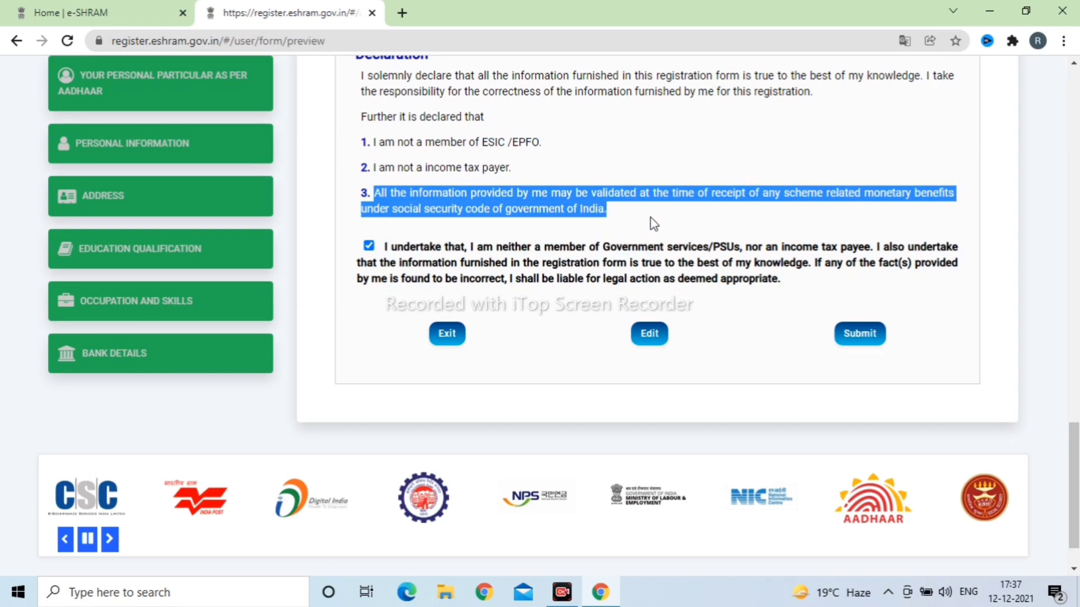
click(569, 289)
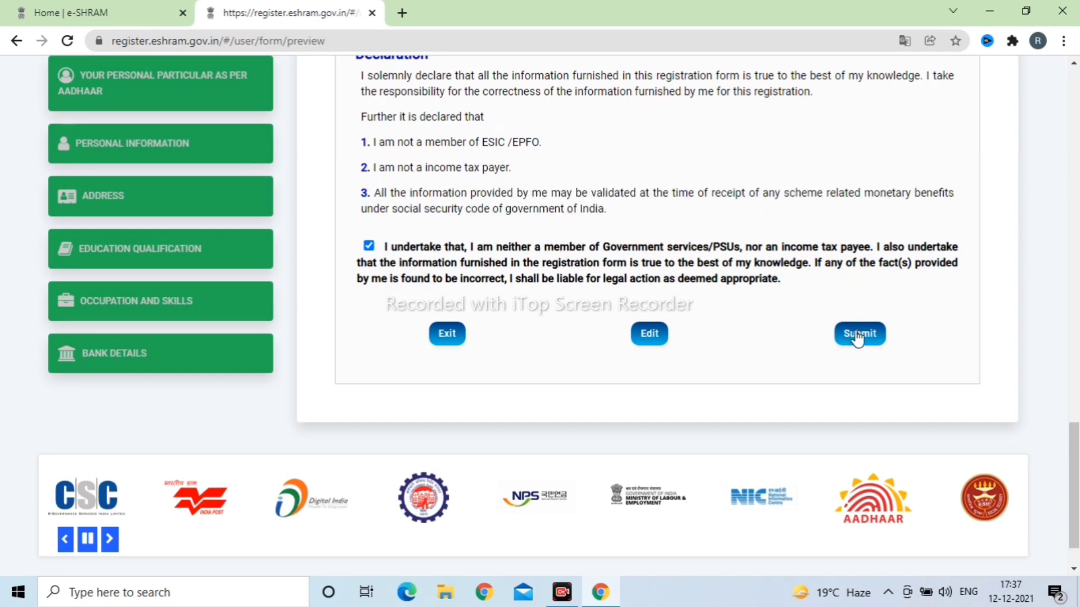